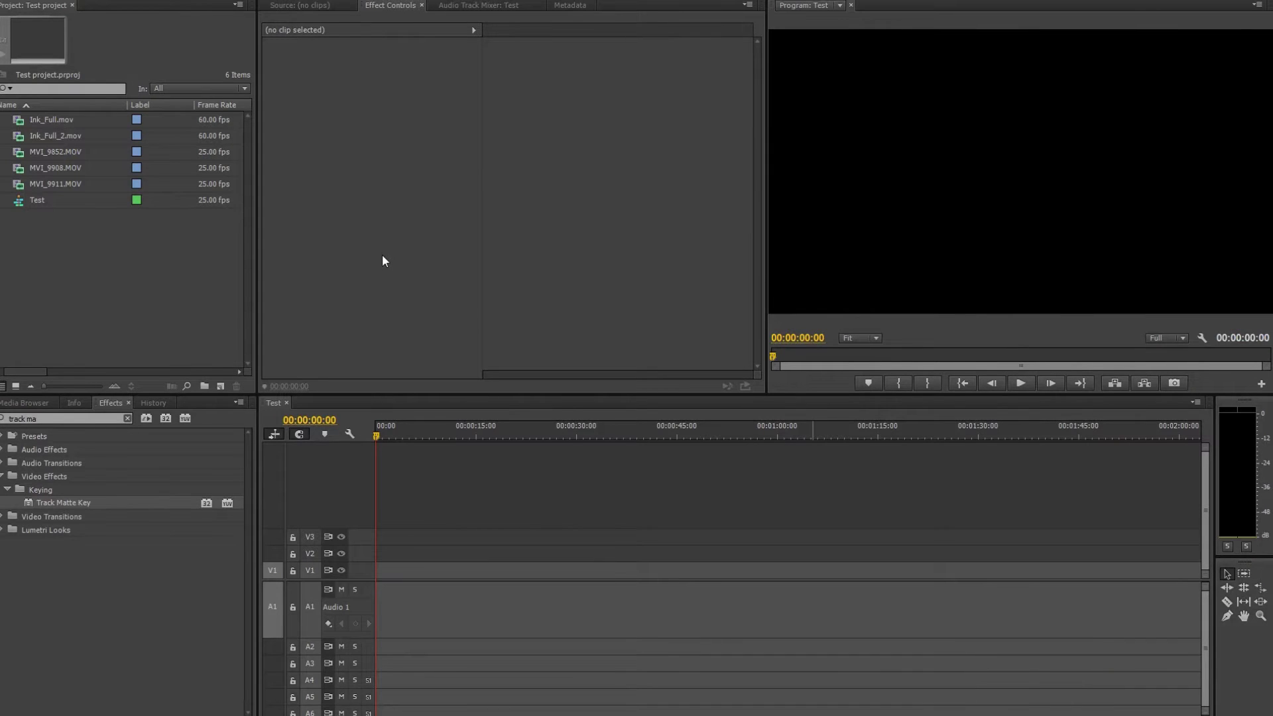
# - Add Ink_Full.mov to the Test sequence, keeping existing settings, and delete its audio
pyautogui.click(17, 124)
pyautogui.moveTo(16, 123); pyautogui.dragTo(588, 626)
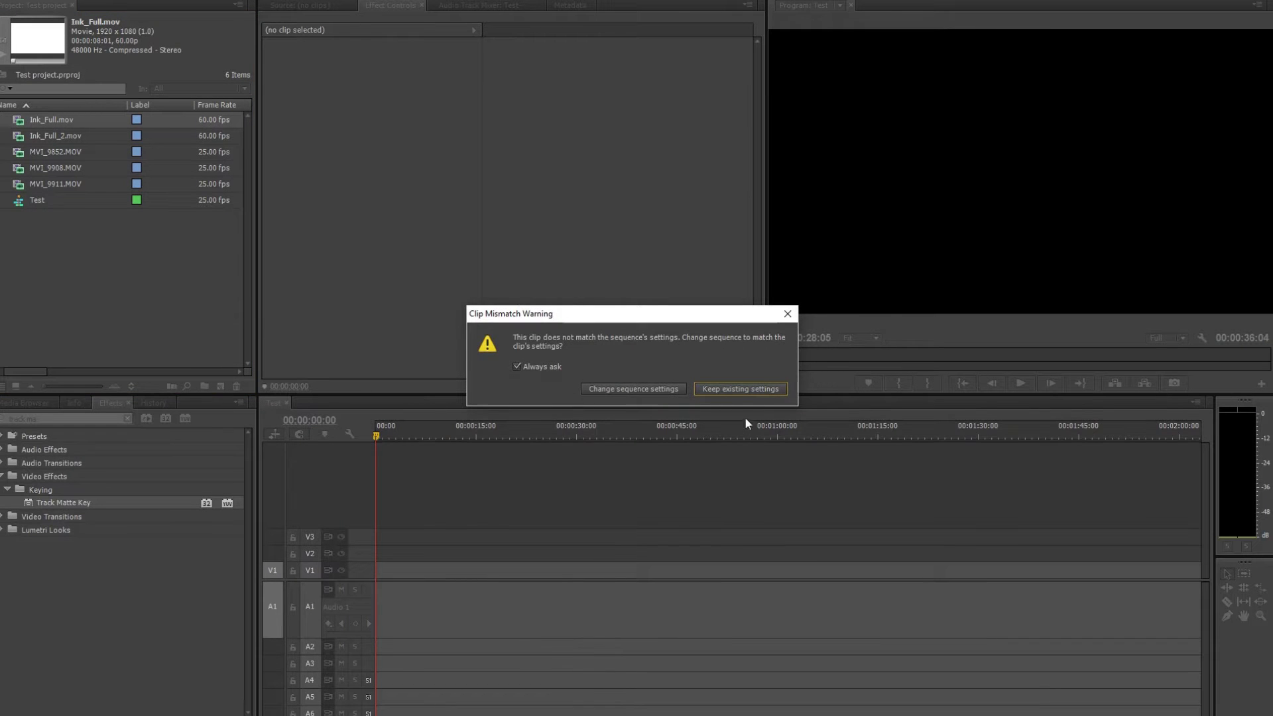
pyautogui.click(743, 391)
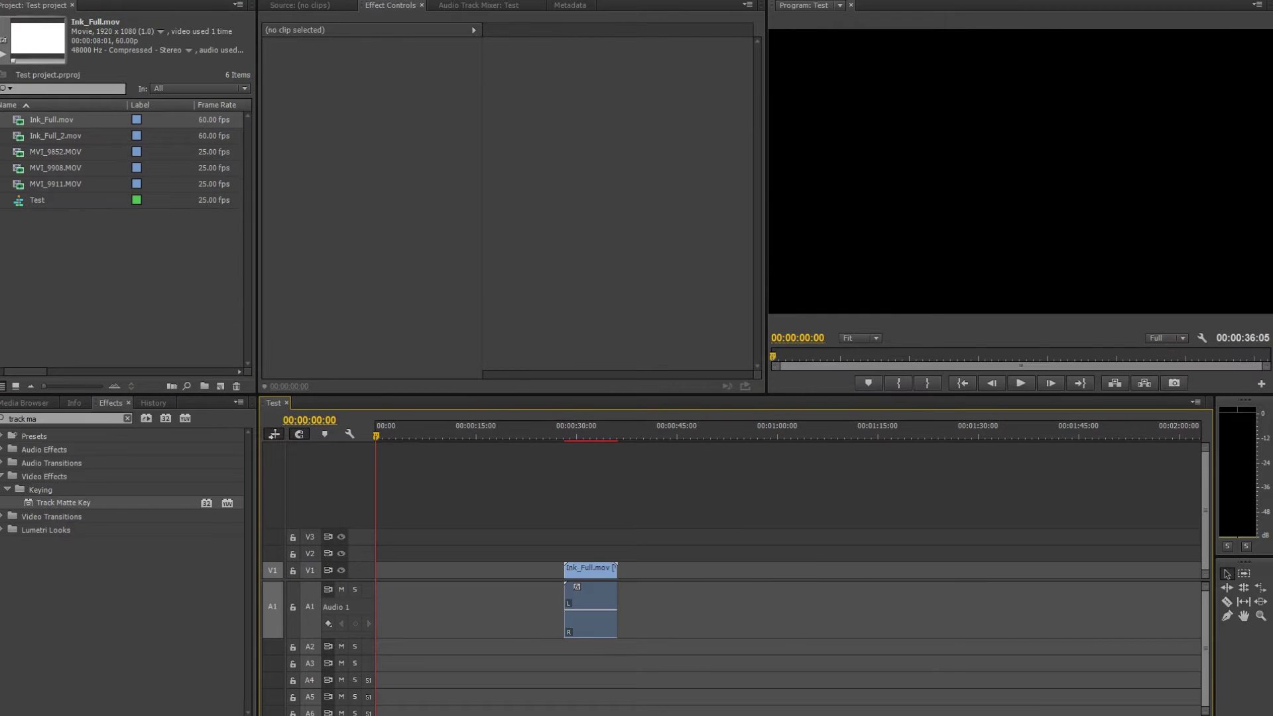
pyautogui.click(602, 632)
pyautogui.press('Delete')
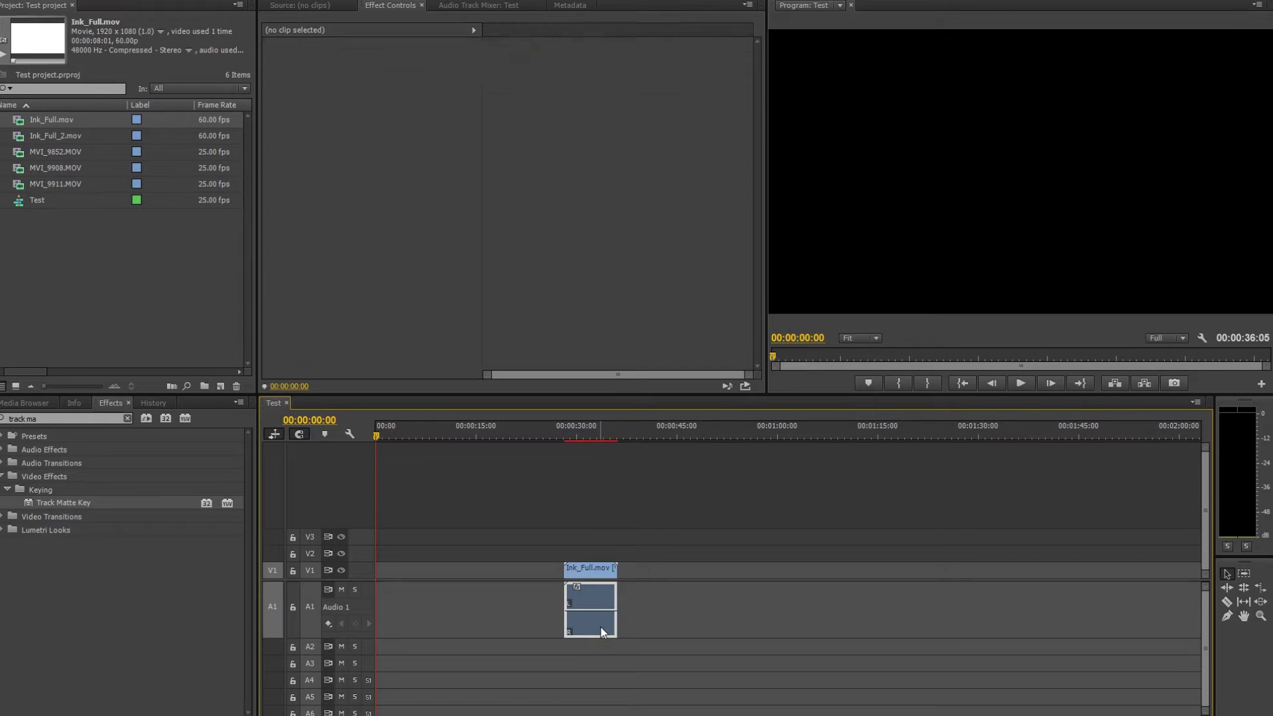
# - Play the ink clip and trim its end back to where the ink fills the frame
pyautogui.press('Down')
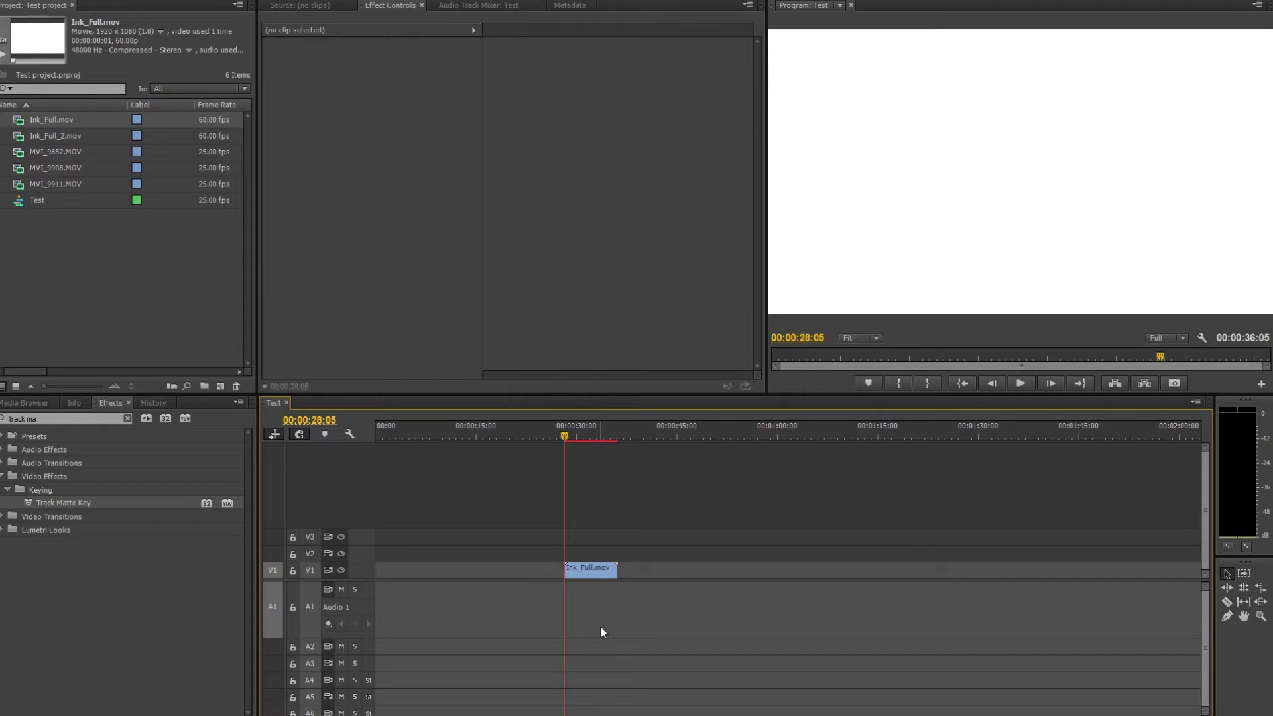
pyautogui.press('space')
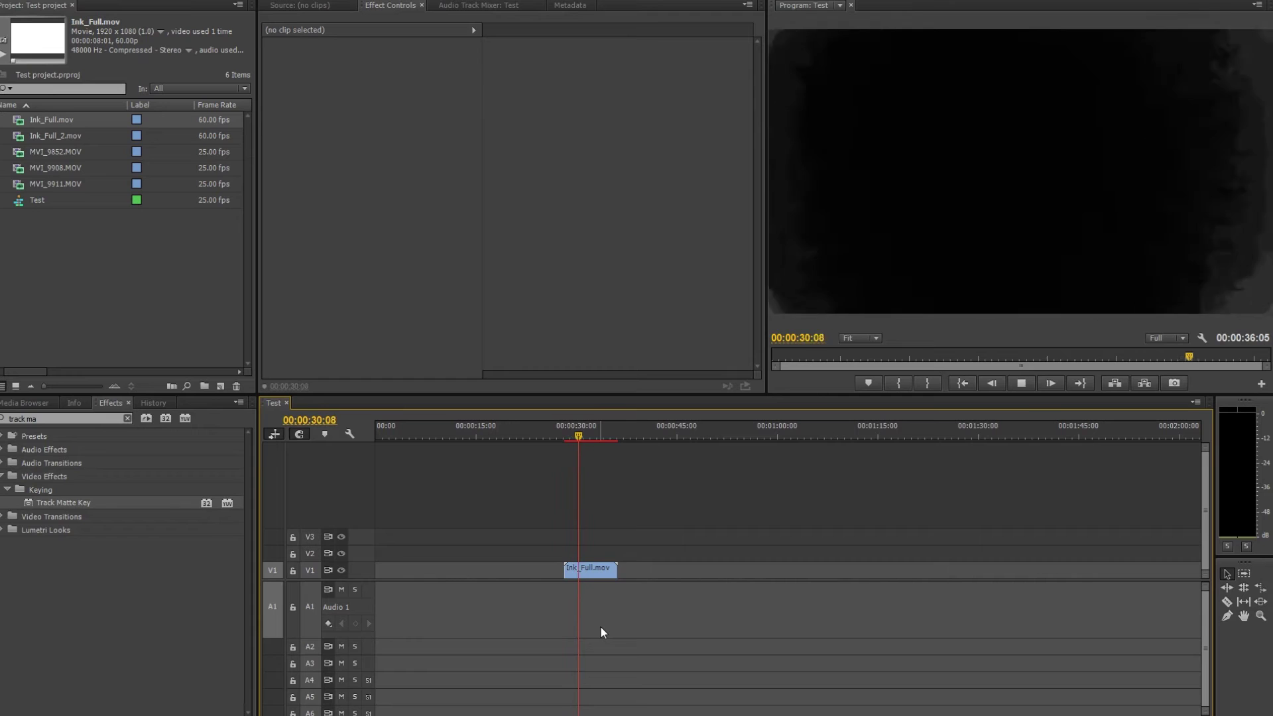
pyautogui.press('space')
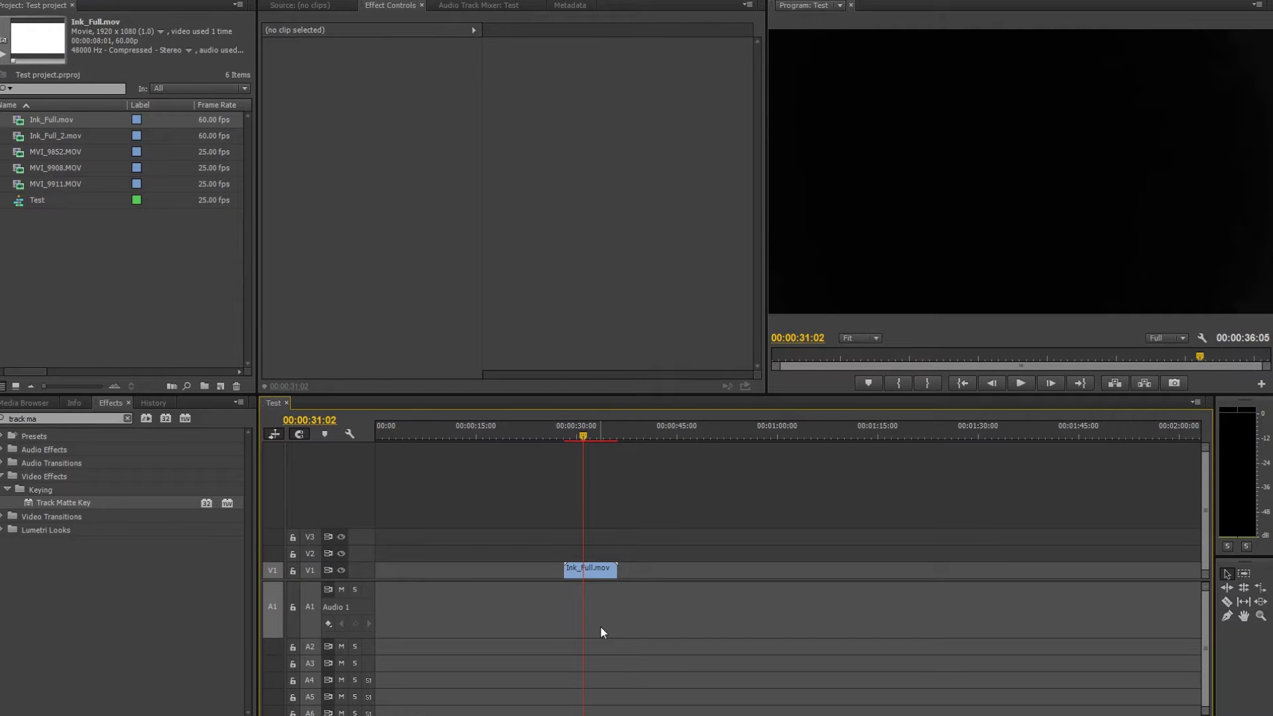
pyautogui.moveTo(617, 574); pyautogui.dragTo(583, 579)
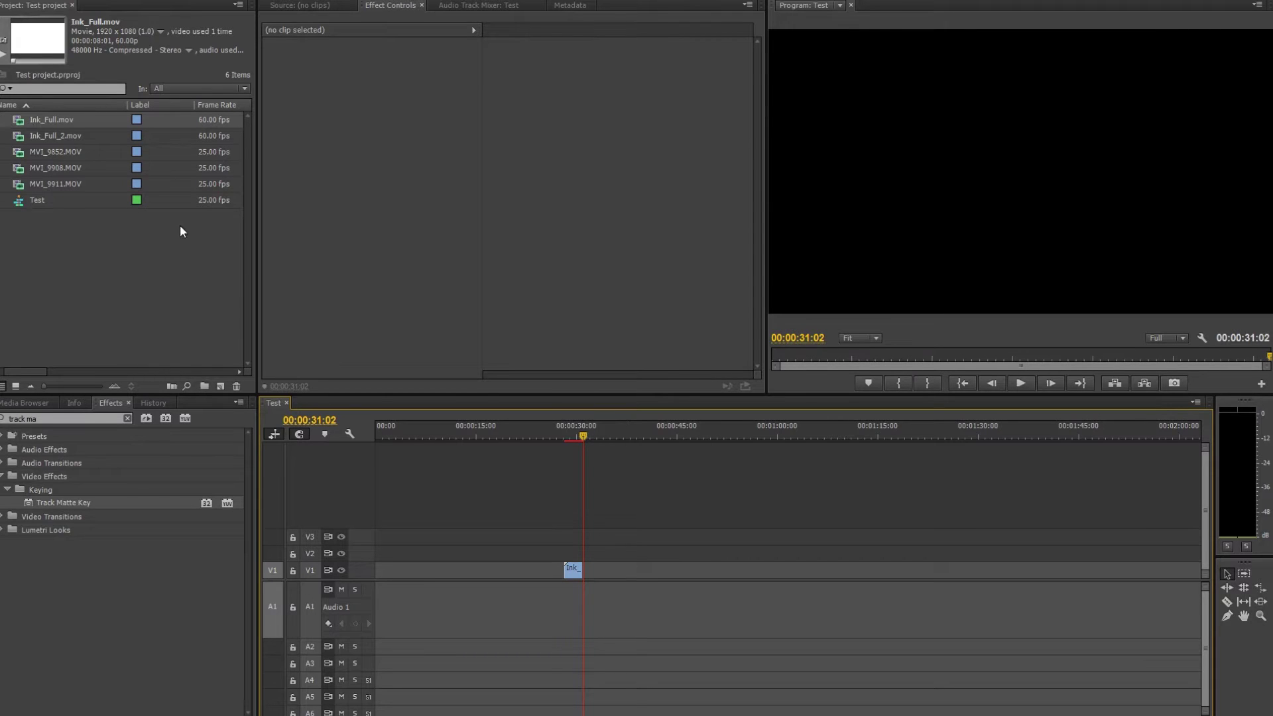
# - Add MVI_9852.MOV and MVI_9908.MOV to V1 and move the ink clip up to V2
pyautogui.click(56, 152)
pyautogui.keyDown('ctrl'); pyautogui.click(49, 169); pyautogui.keyUp('ctrl')
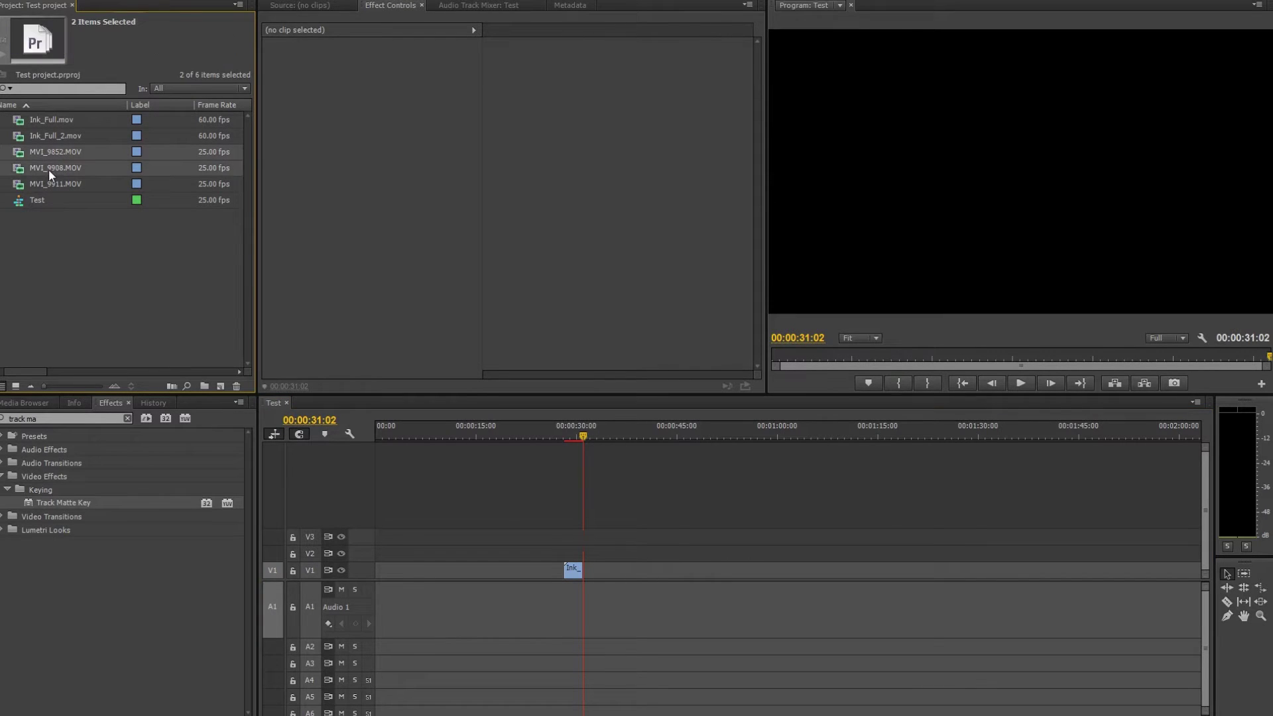
pyautogui.moveTo(43, 154); pyautogui.dragTo(733, 585)
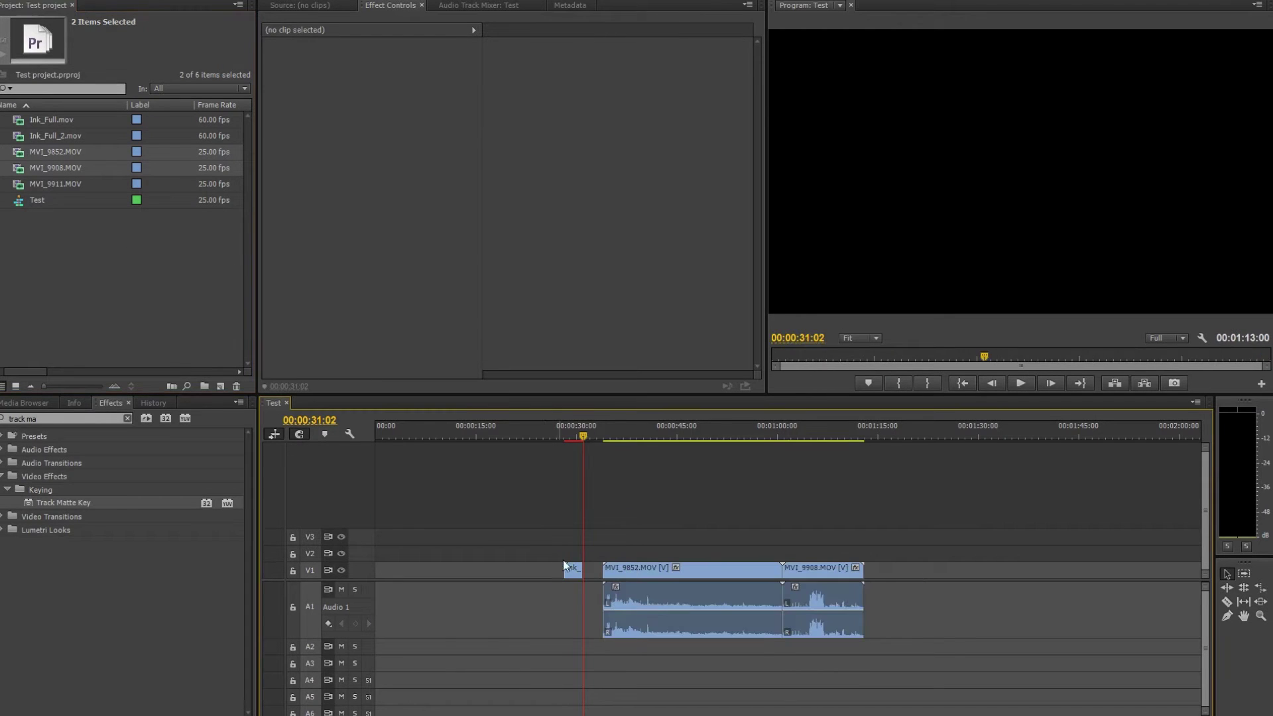
pyautogui.moveTo(572, 570); pyautogui.dragTo(894, 552)
# - Ripple Delete the leading gap so the clips start at zero, then preview the faucet clip
pyautogui.rightClick(554, 611)
pyautogui.click(567, 619)
pyautogui.press('Home')
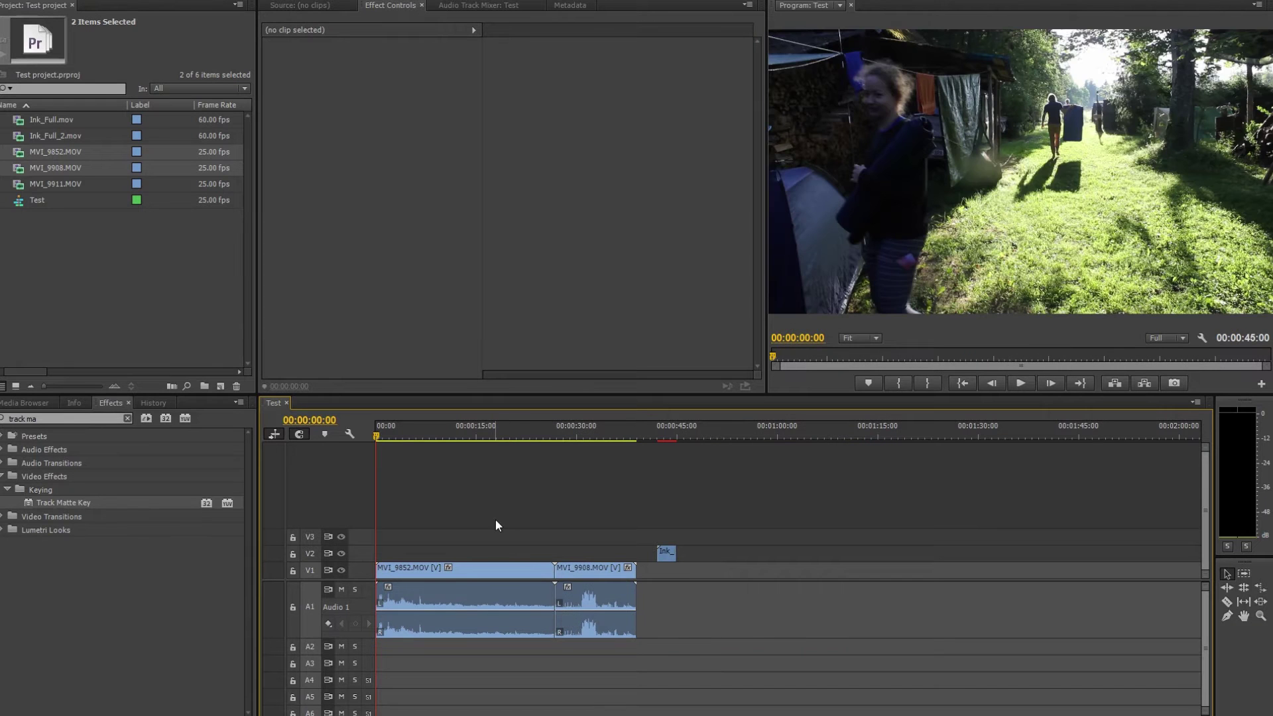
pyautogui.click(543, 435)
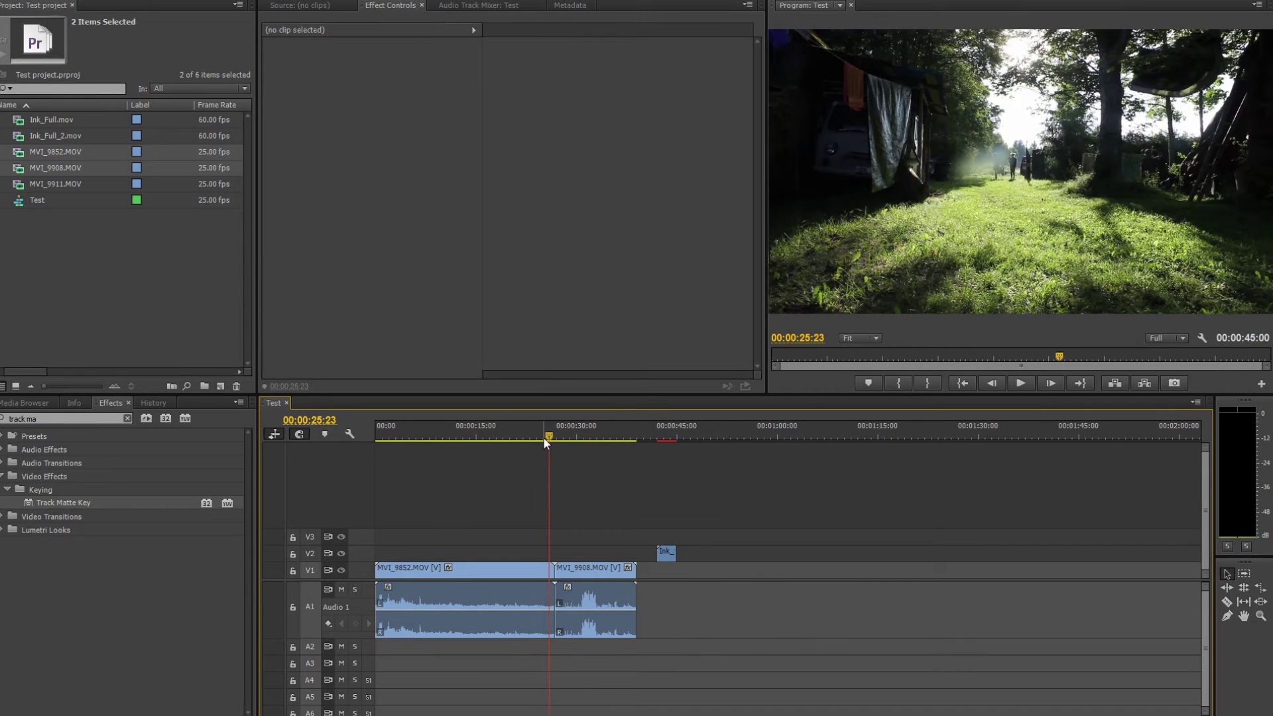
pyautogui.press('space')
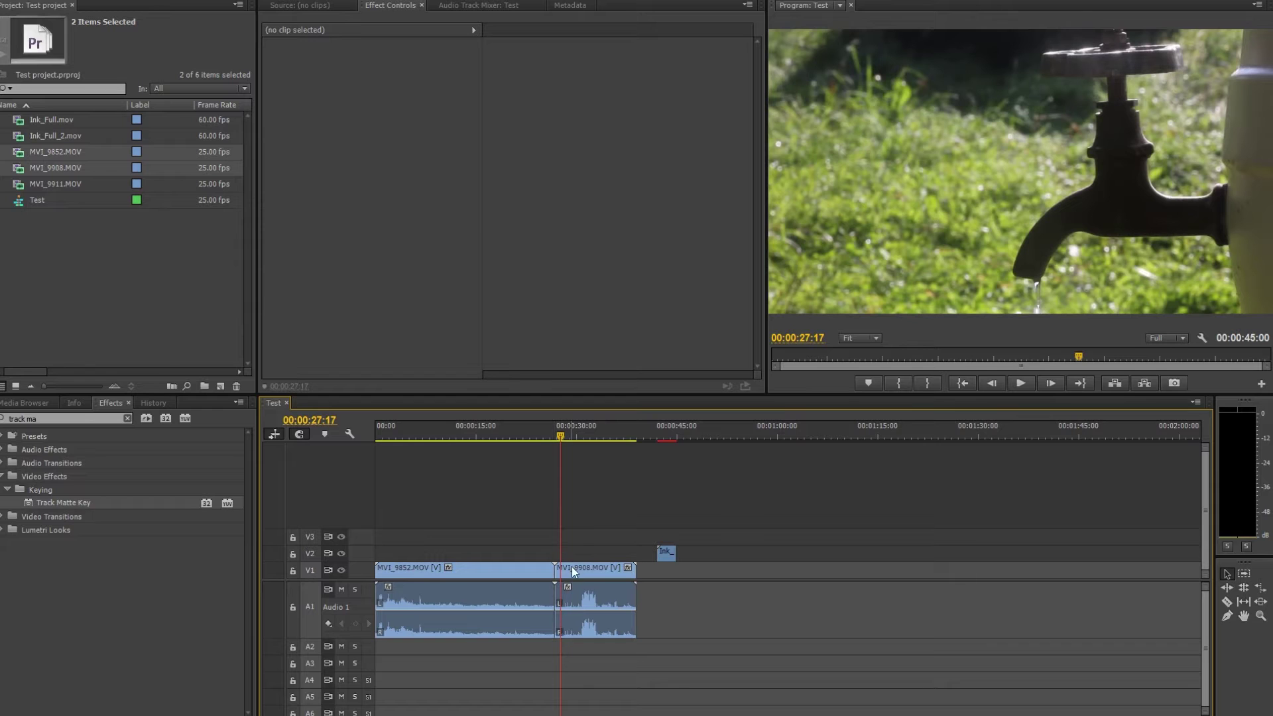
pyautogui.click(539, 435)
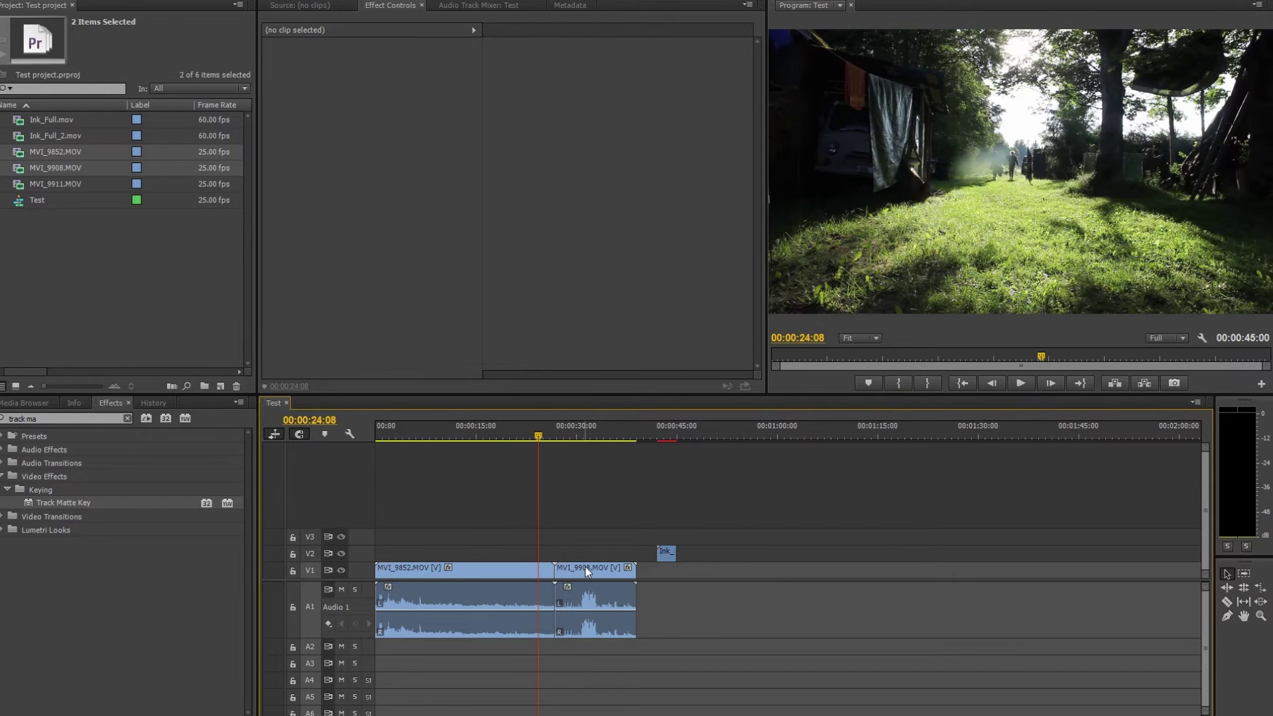
# - Move MVI_9908.MOV to V2/A2 at the playhead and Ink_Full.mov onto V3 above it
pyautogui.moveTo(587, 571); pyautogui.dragTo(588, 530)
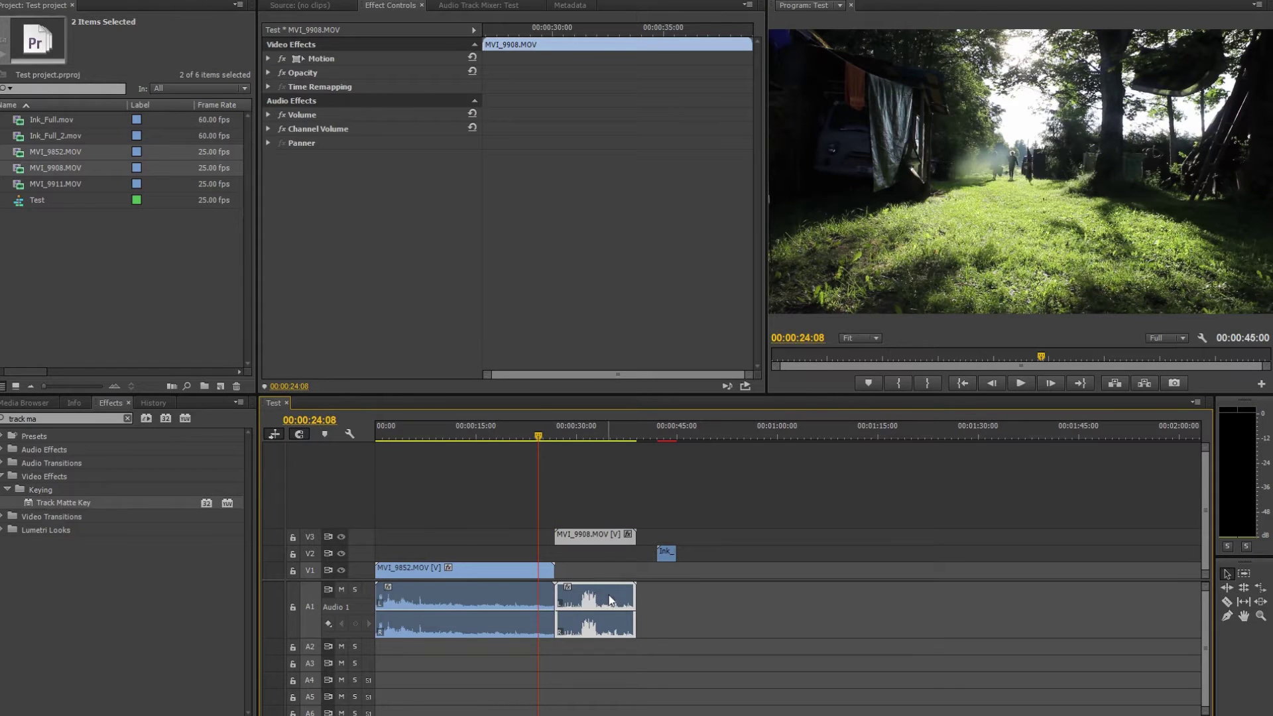
pyautogui.moveTo(610, 600); pyautogui.dragTo(608, 651)
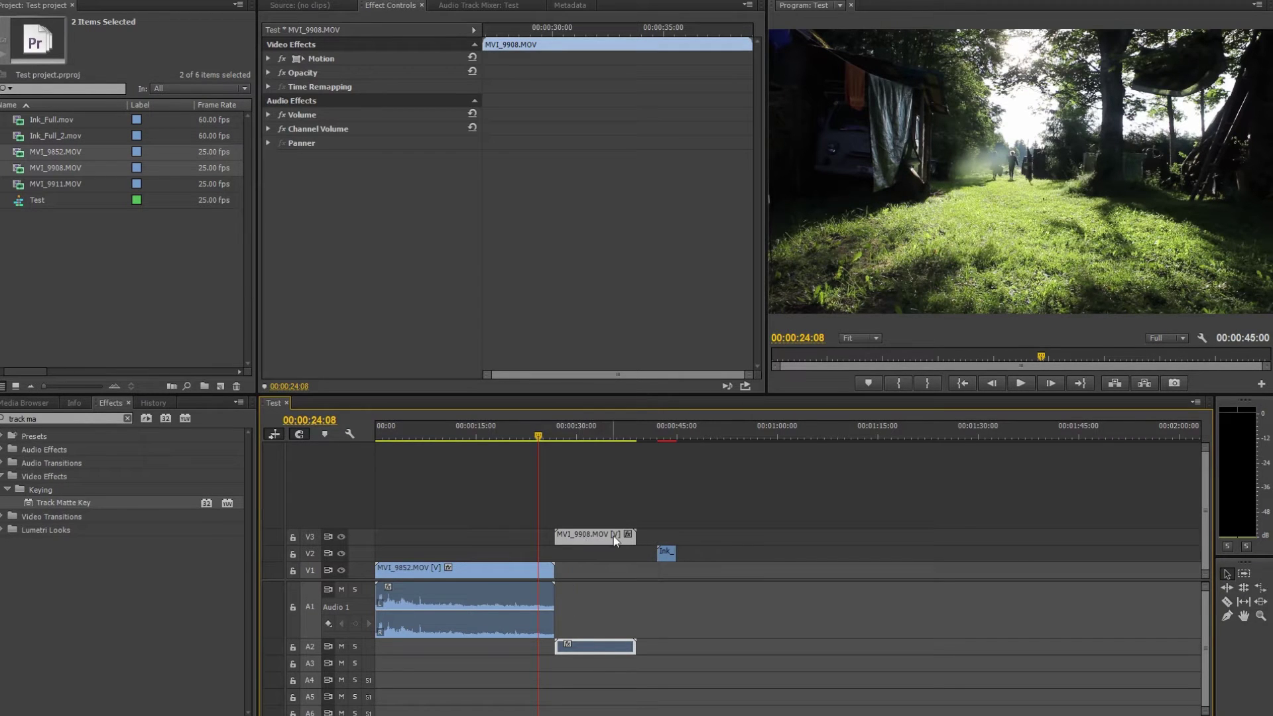
pyautogui.moveTo(588, 541); pyautogui.dragTo(577, 556)
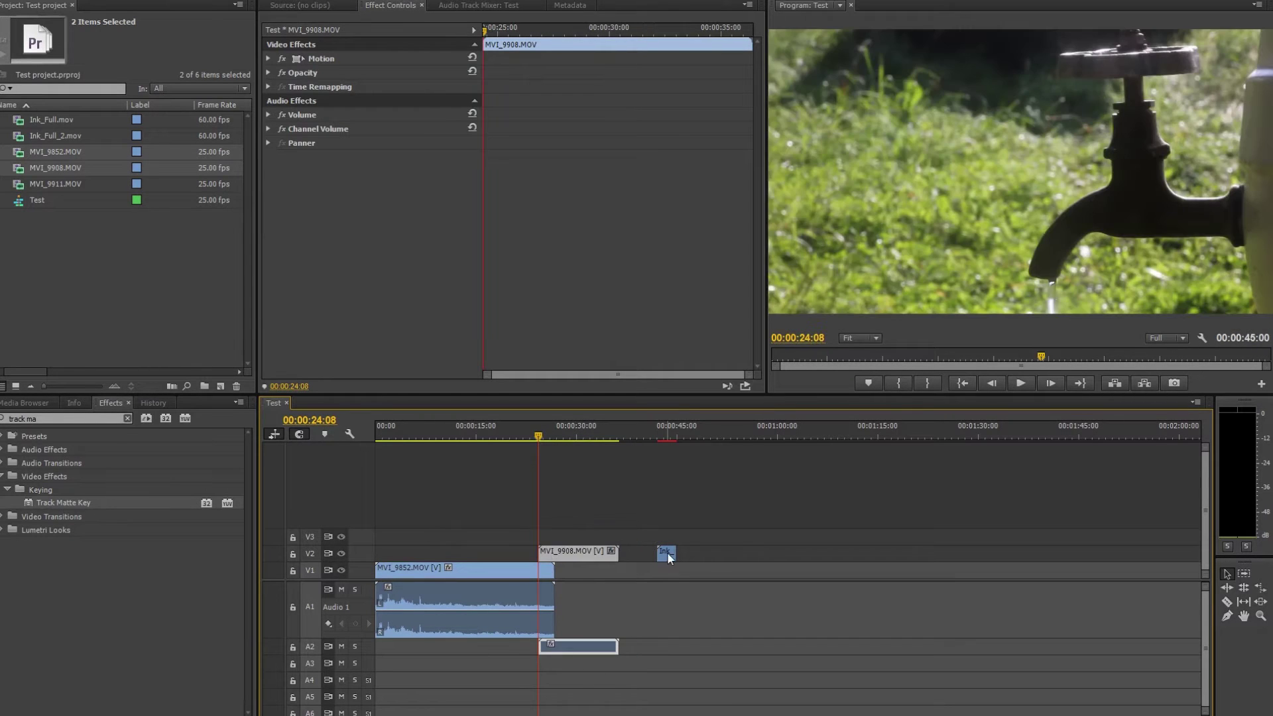
pyautogui.moveTo(667, 552); pyautogui.dragTo(554, 536)
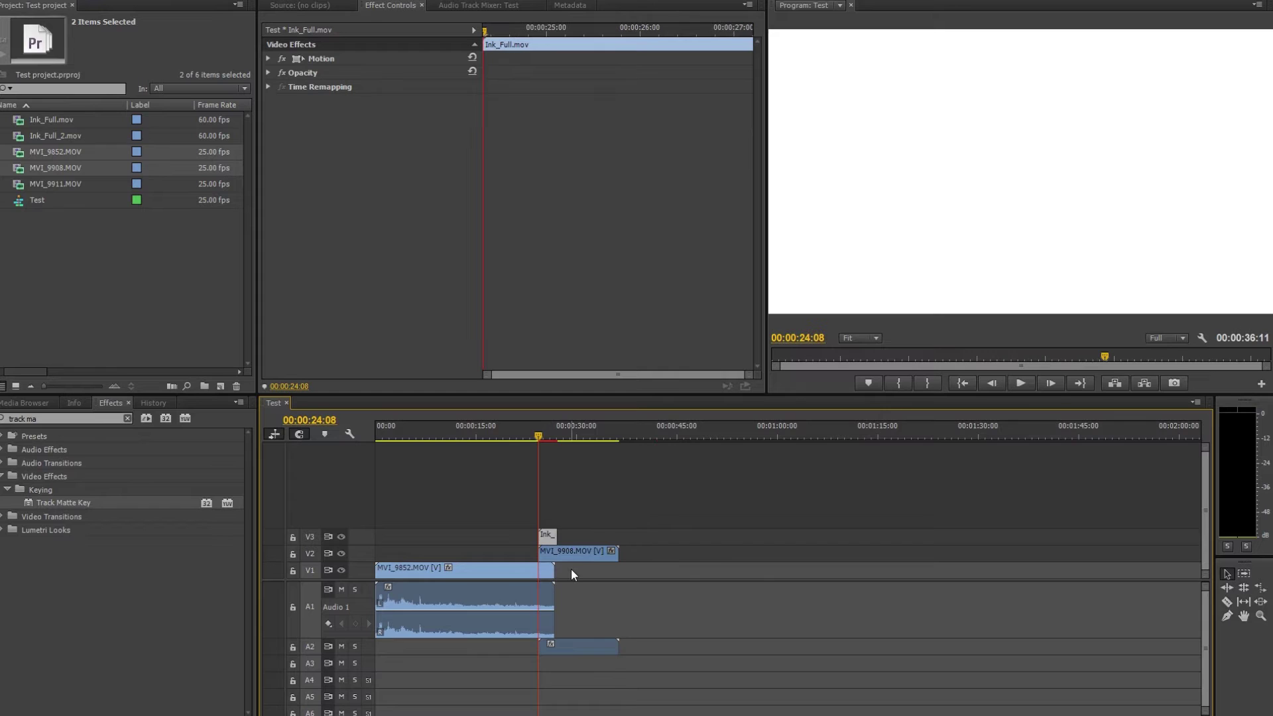
# - Shift both the ink clip and MVI_9908.MOV 8 frames earlier
pyautogui.press('=')
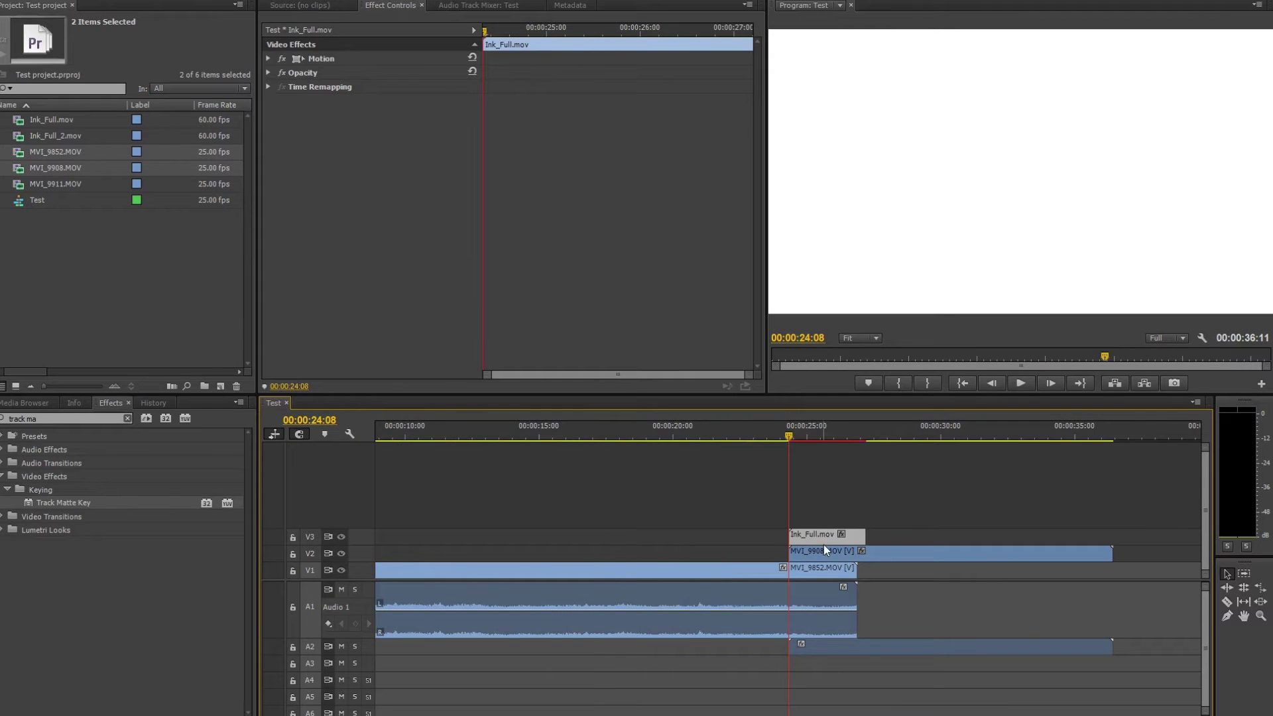
pyautogui.scroll(-1, 829, 519)
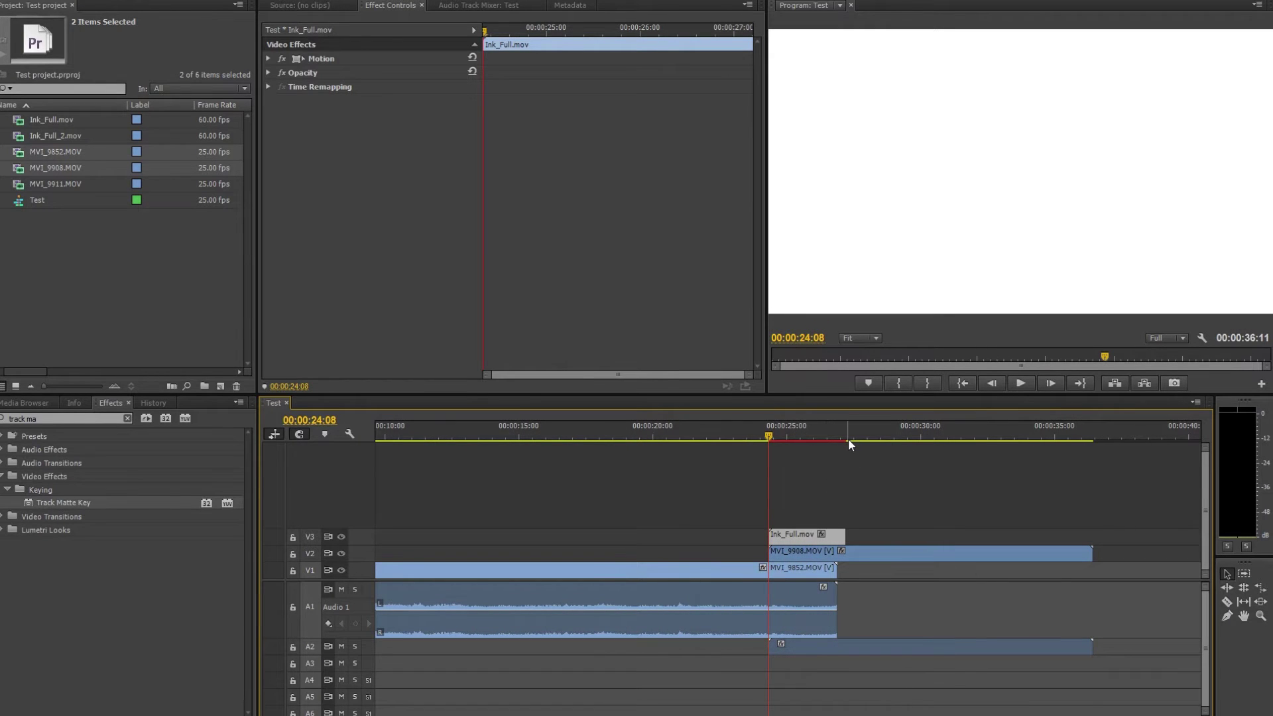
pyautogui.press('End')
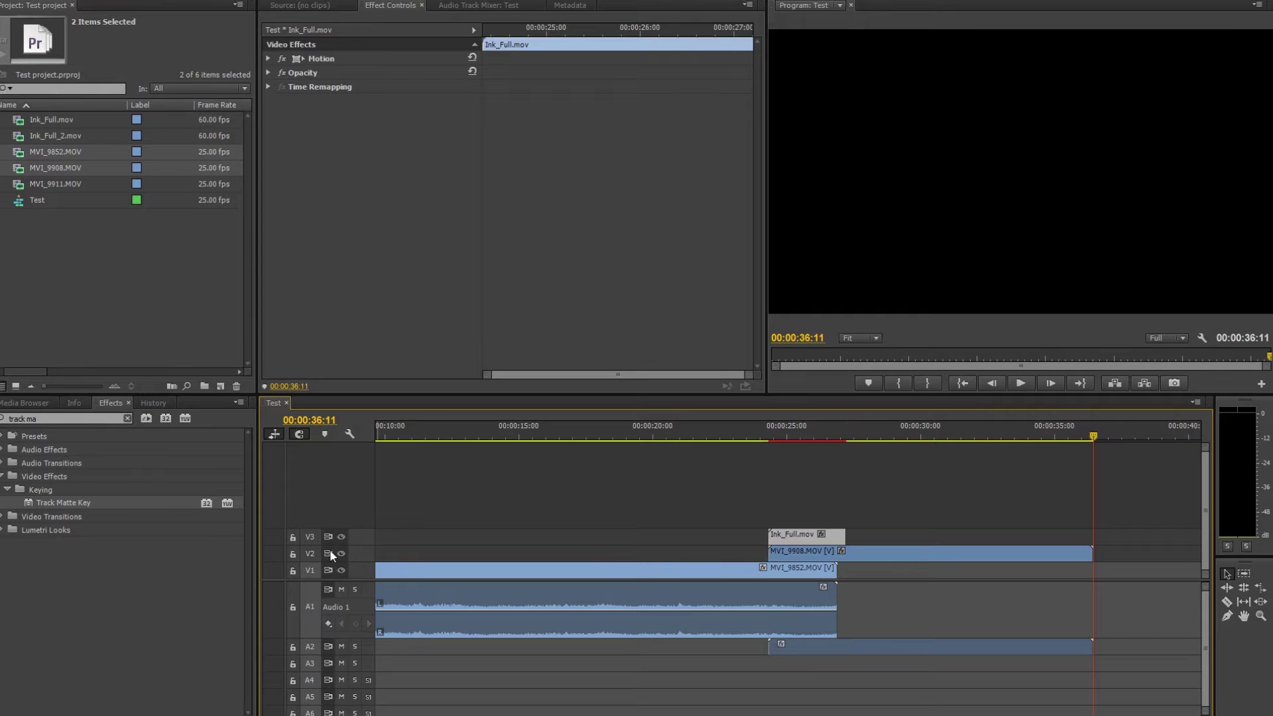
pyautogui.click(317, 538)
pyautogui.press('Up')
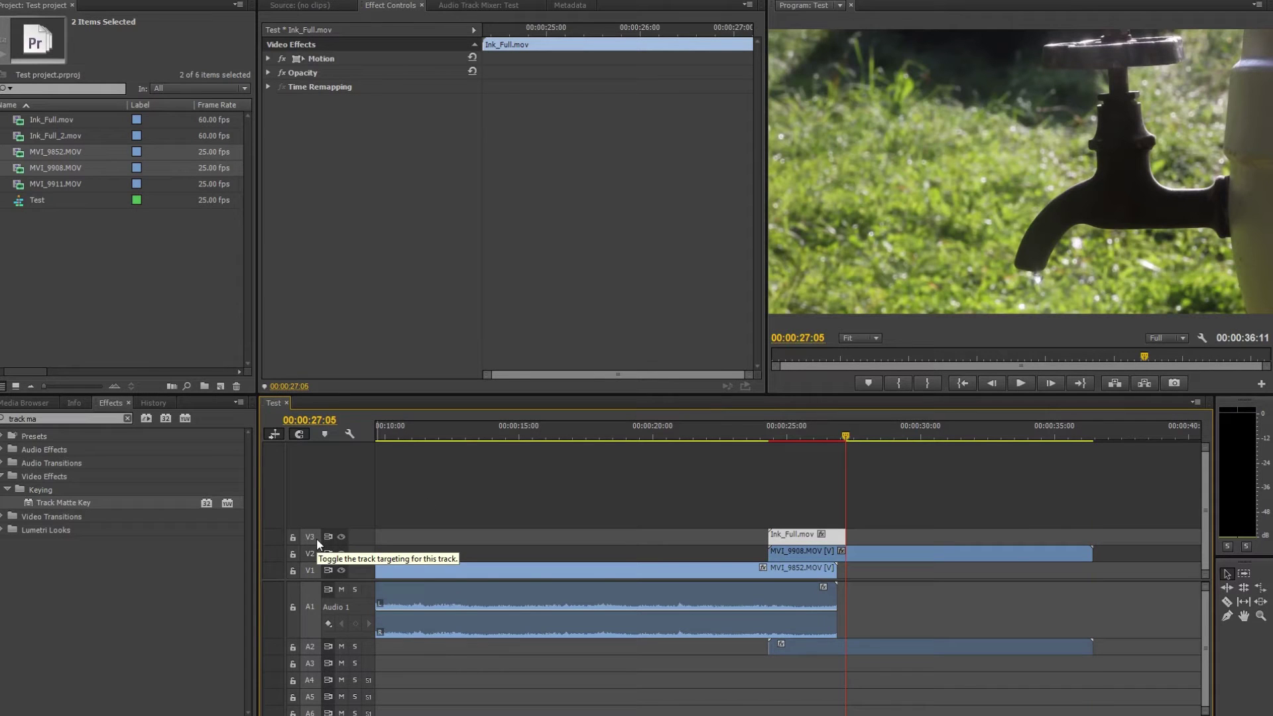
pyautogui.moveTo(790, 535); pyautogui.dragTo(789, 541)
pyautogui.moveTo(861, 557); pyautogui.dragTo(871, 562)
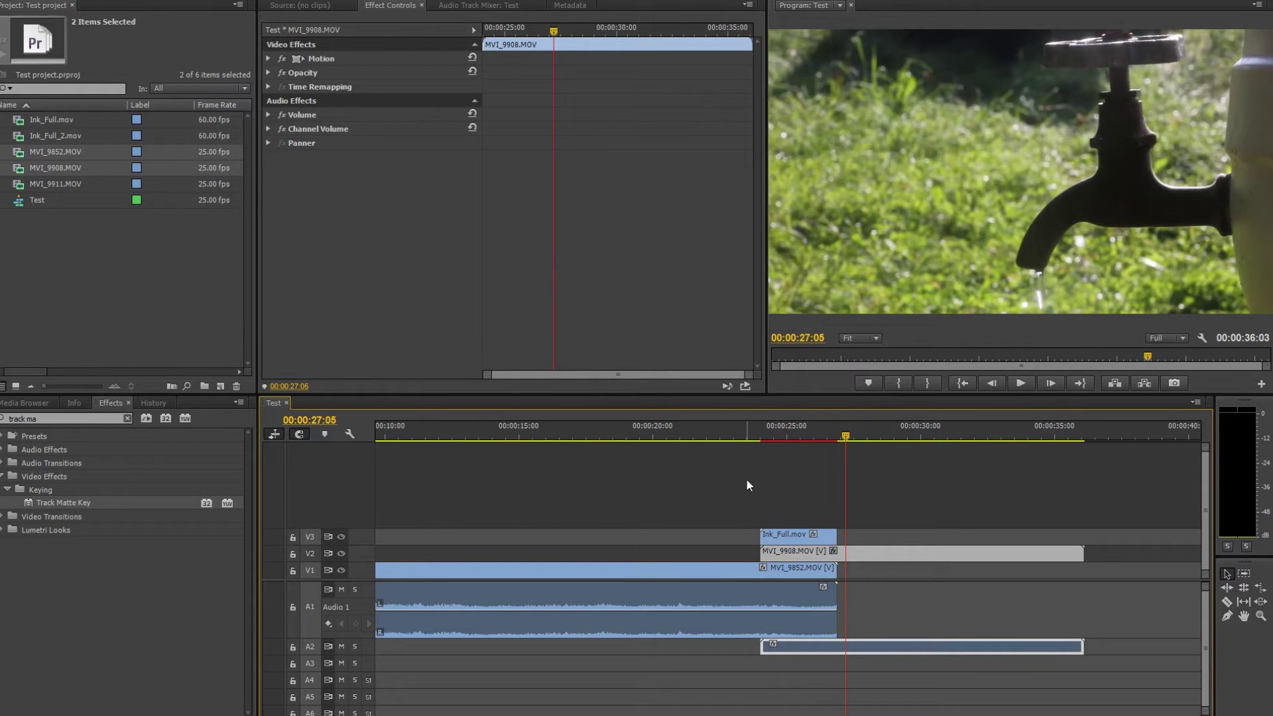
# - Select the Ink_Full.mov clip and scrub from its start to watch the ink spread
pyautogui.click(786, 432)
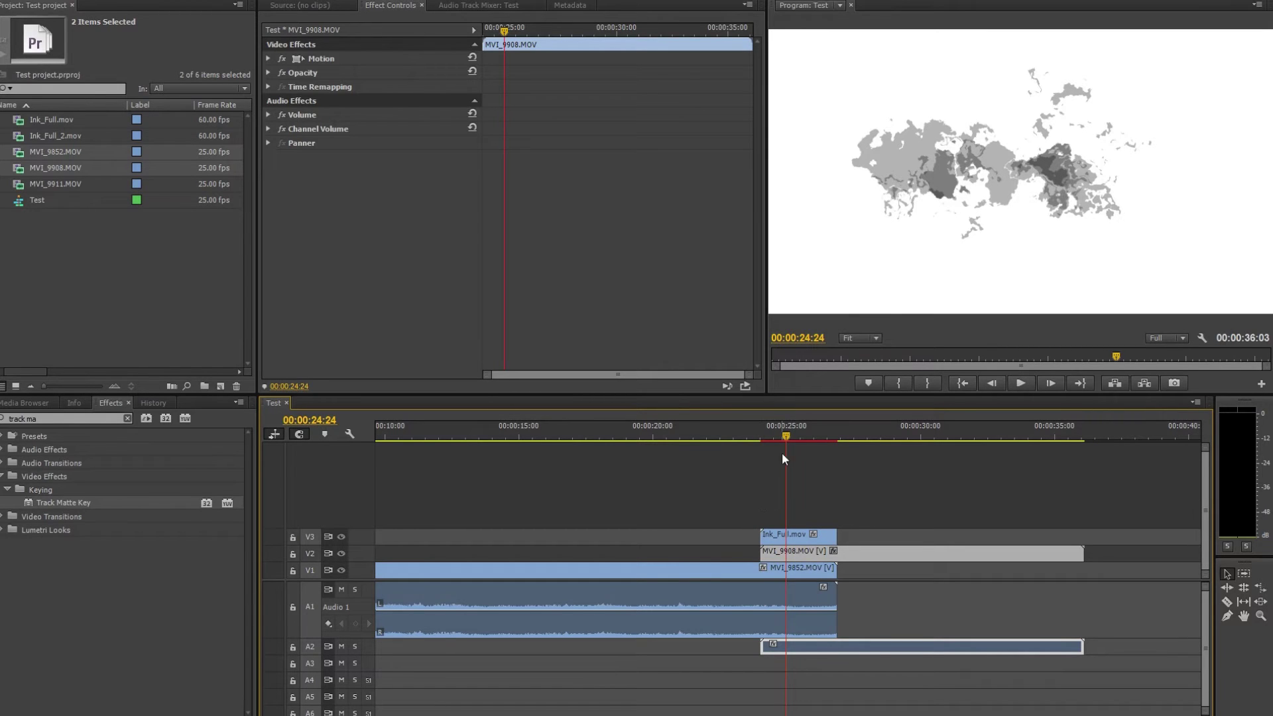
pyautogui.click(799, 474)
pyautogui.click(794, 536)
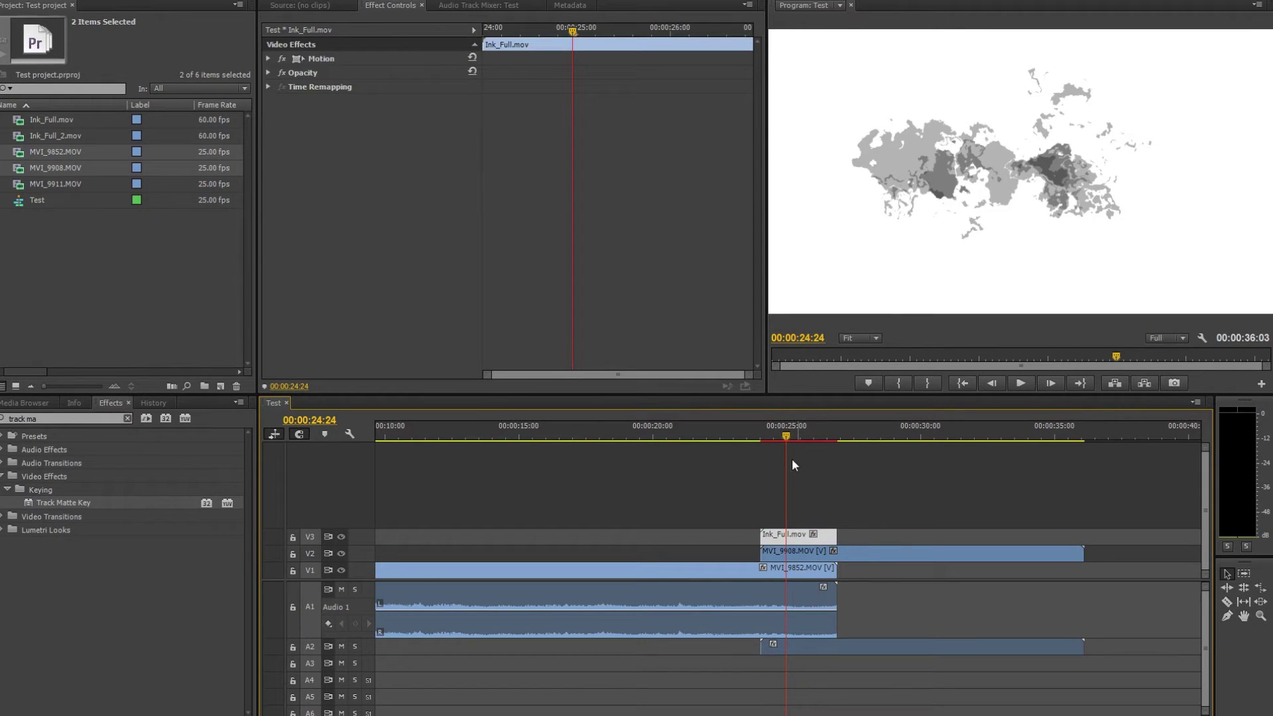
pyautogui.moveTo(785, 439); pyautogui.dragTo(789, 440)
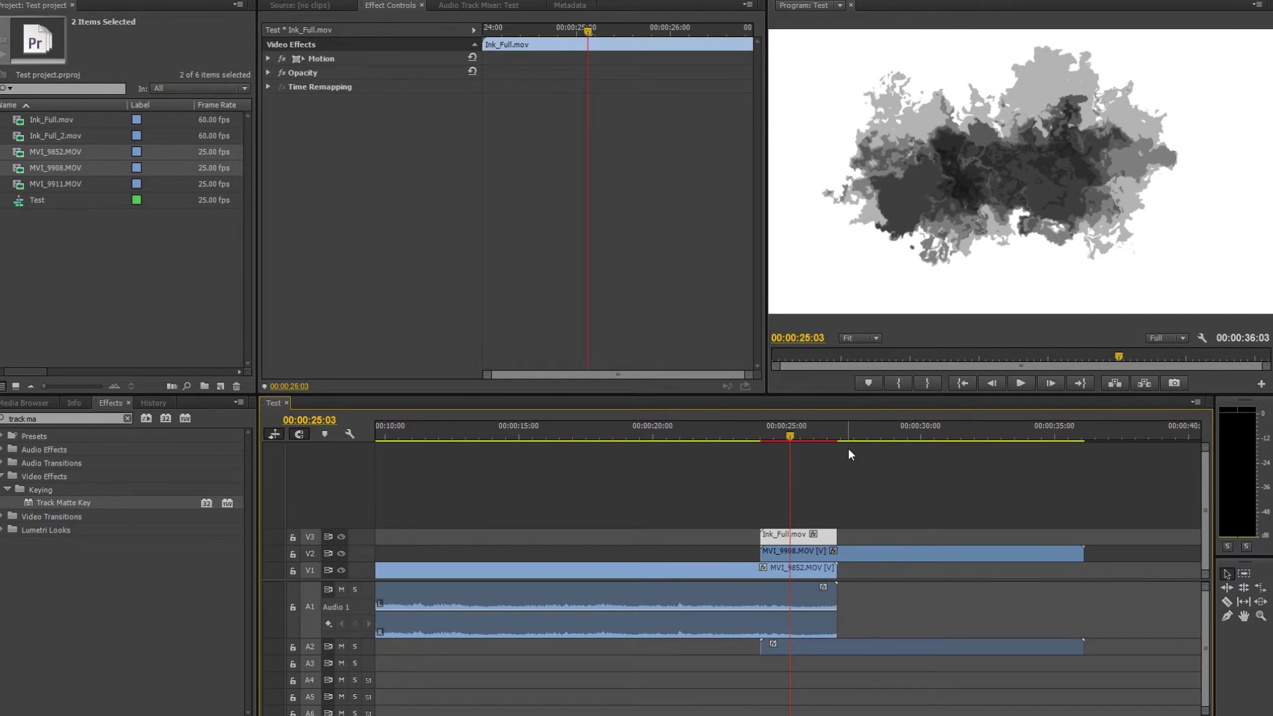
# - Razor-cut MVI_9908.MOV at the ink clip's end and move the remainder to V1/A1
pyautogui.press('Down')
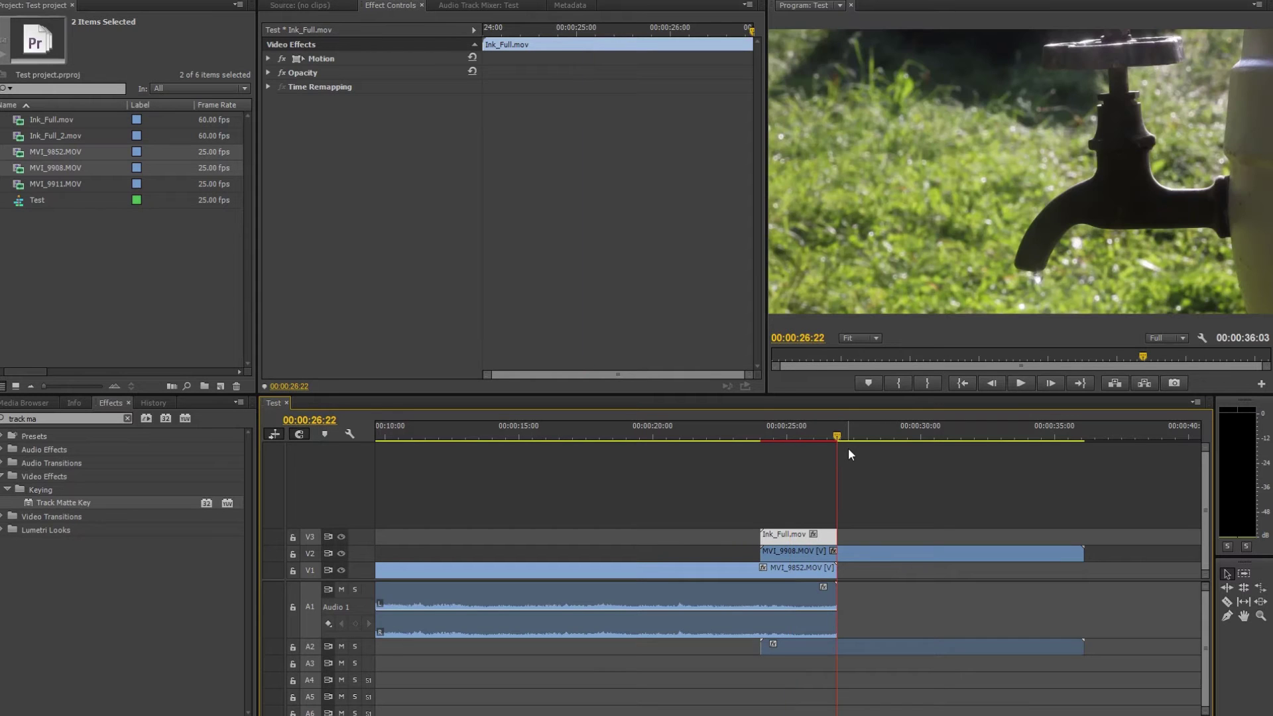
pyautogui.press('c')
pyautogui.click(840, 557)
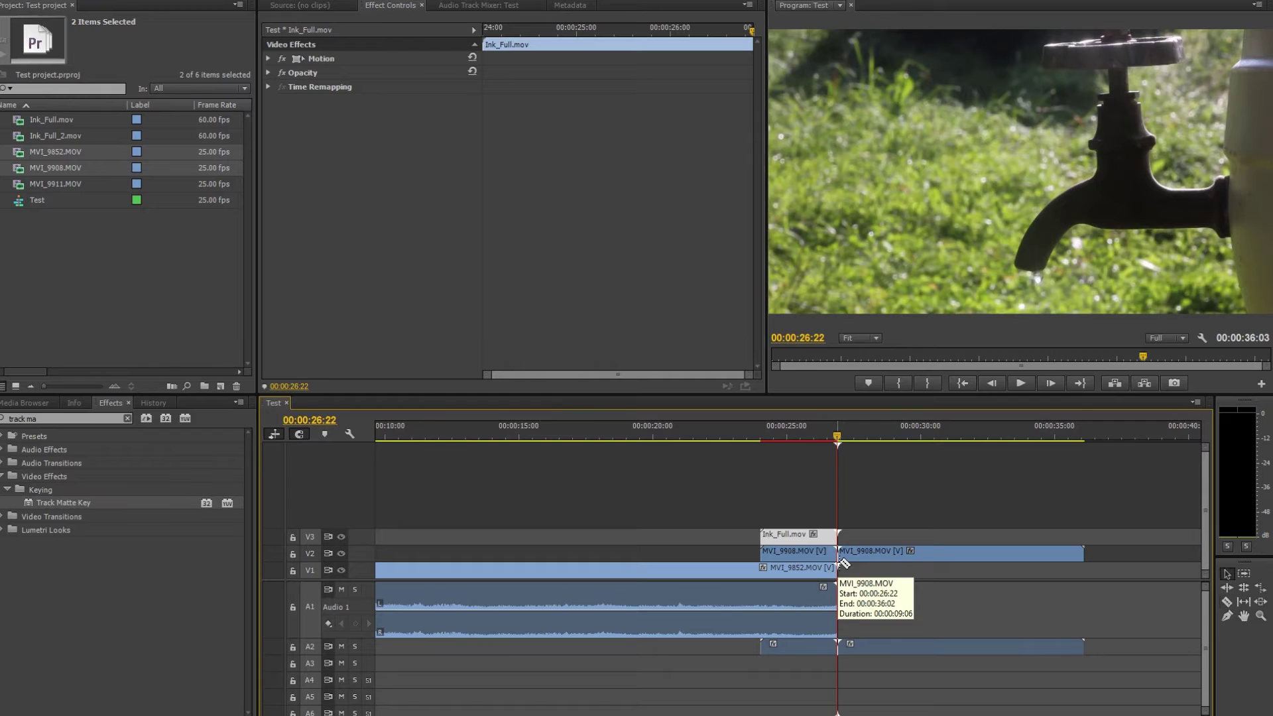
pyautogui.press('v')
pyautogui.moveTo(889, 554); pyautogui.dragTo(892, 571)
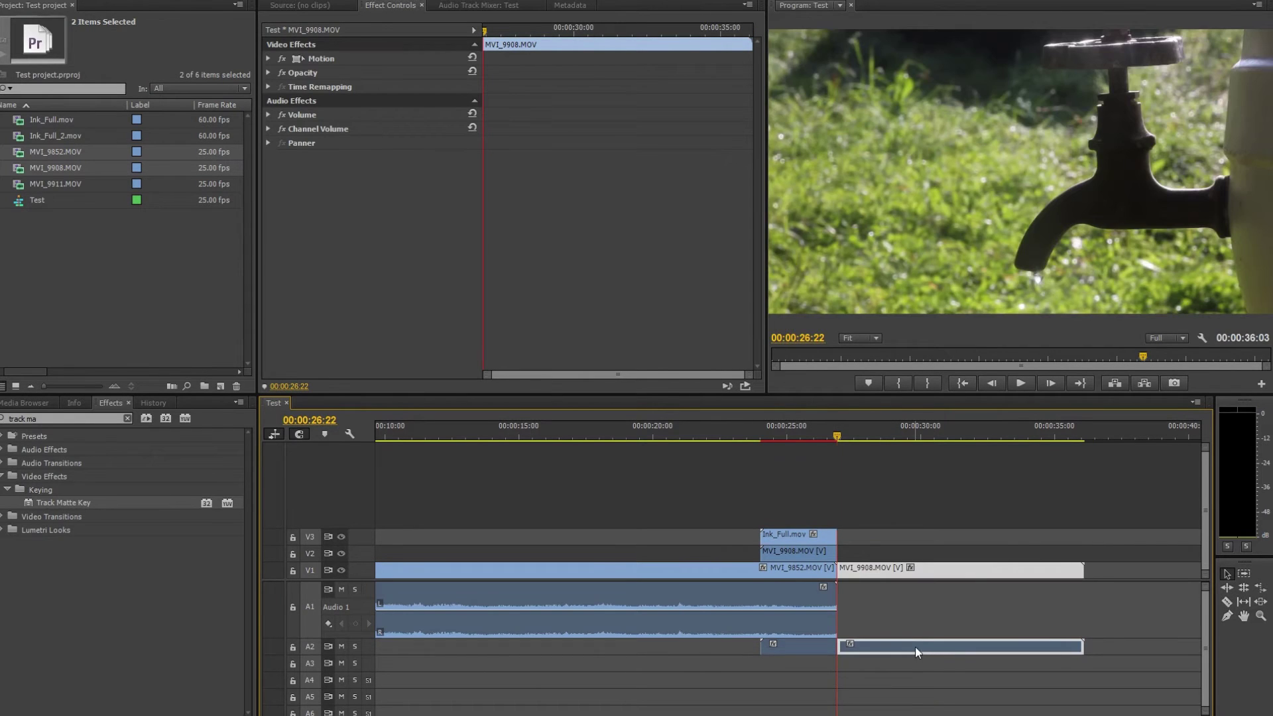
pyautogui.moveTo(915, 646); pyautogui.dragTo(916, 610)
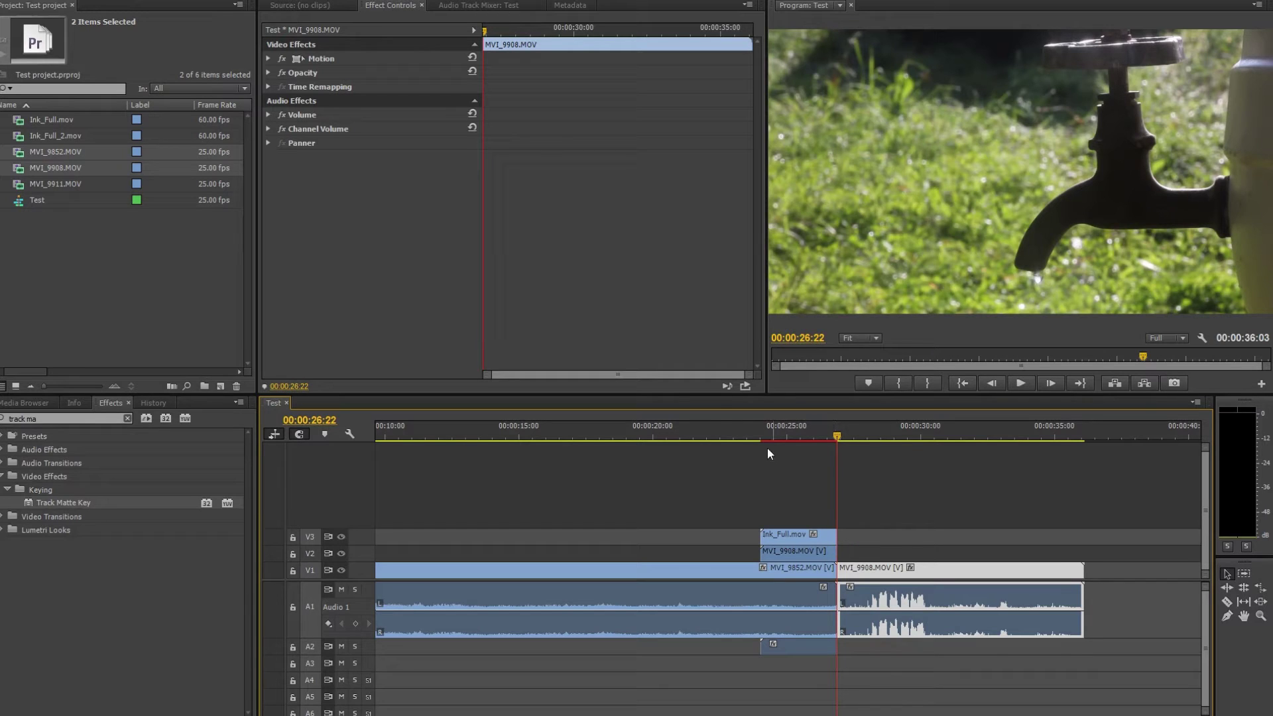
# - Apply Track Matte Key to the MVI_9908 clip on Video 2
pyautogui.click(793, 432)
pyautogui.moveTo(793, 430); pyautogui.dragTo(796, 431)
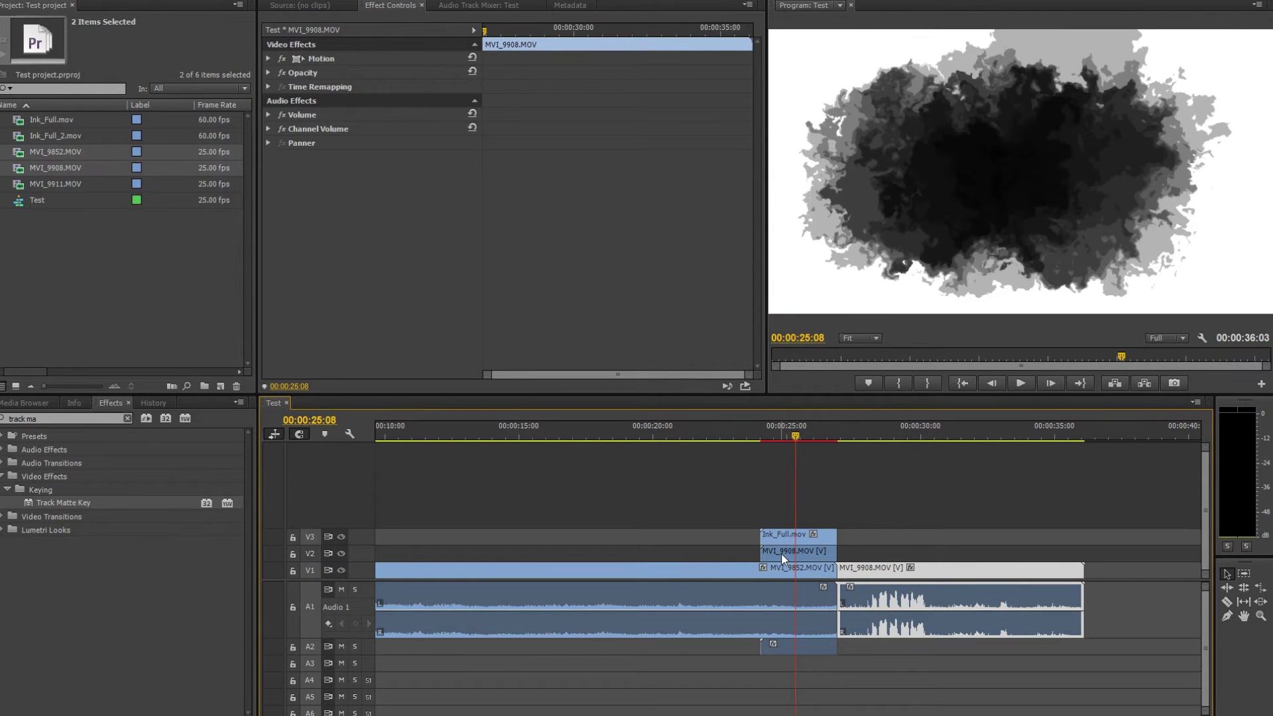
pyautogui.click(781, 555)
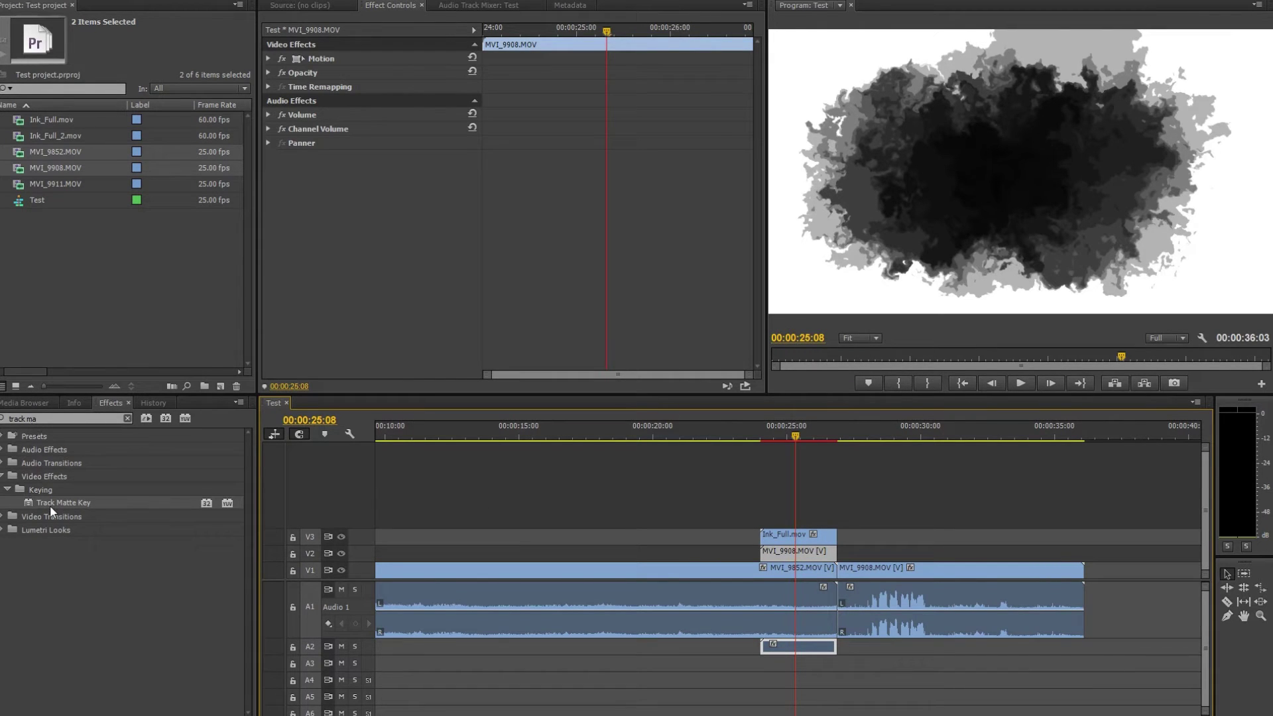
pyautogui.moveTo(50, 502); pyautogui.dragTo(819, 567)
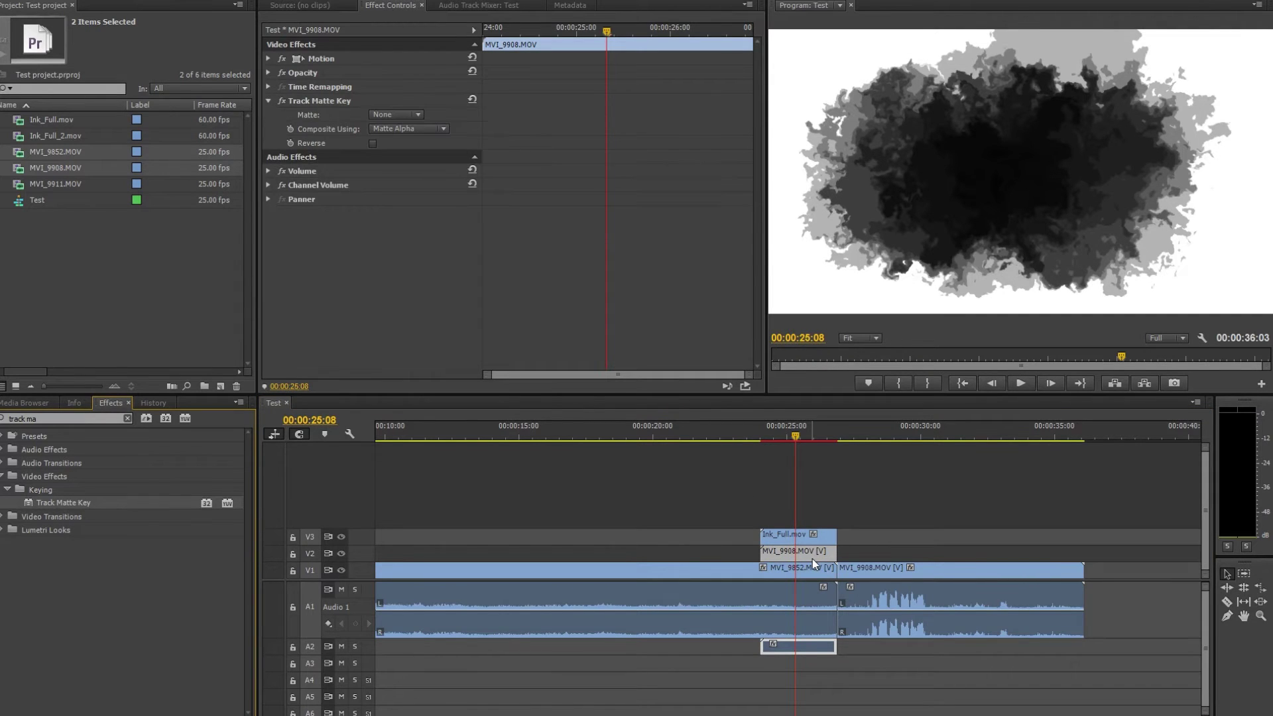
# - Set the matte to Video 3 with Matte Luma compositing, then preview the transition
pyautogui.click(419, 115)
pyautogui.click(411, 149)
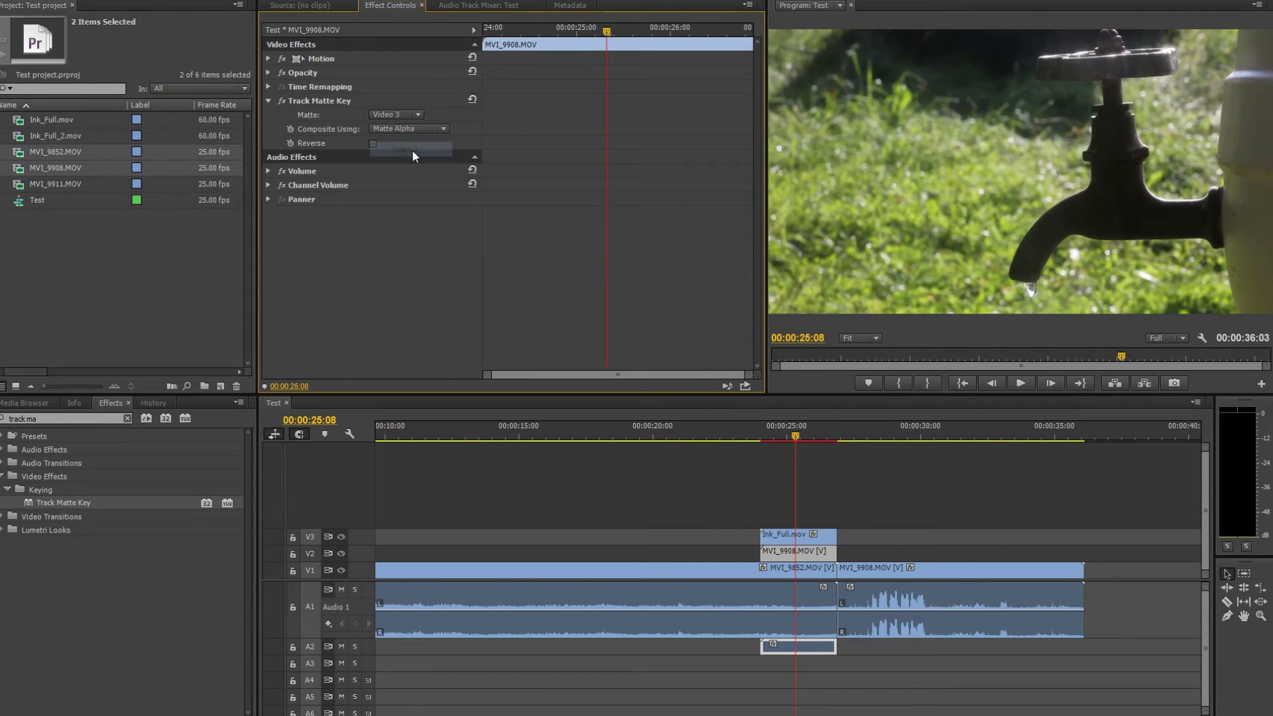
pyautogui.click(442, 130)
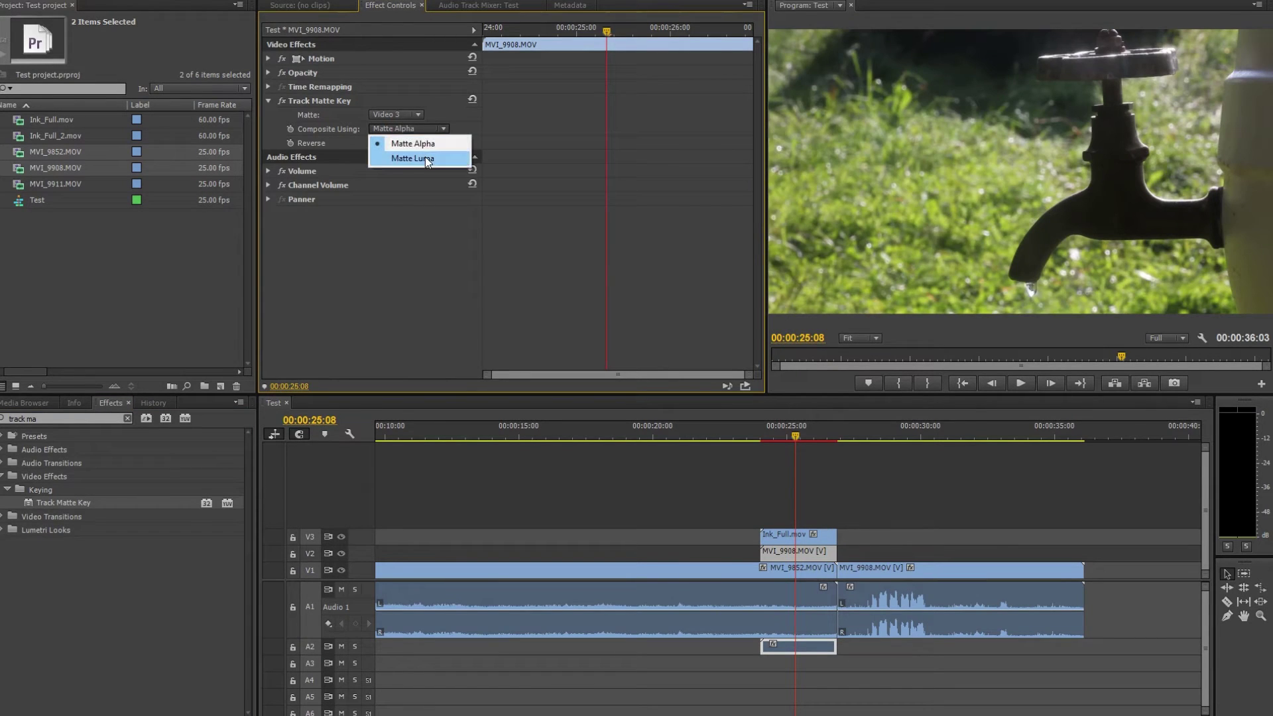
pyautogui.click(424, 158)
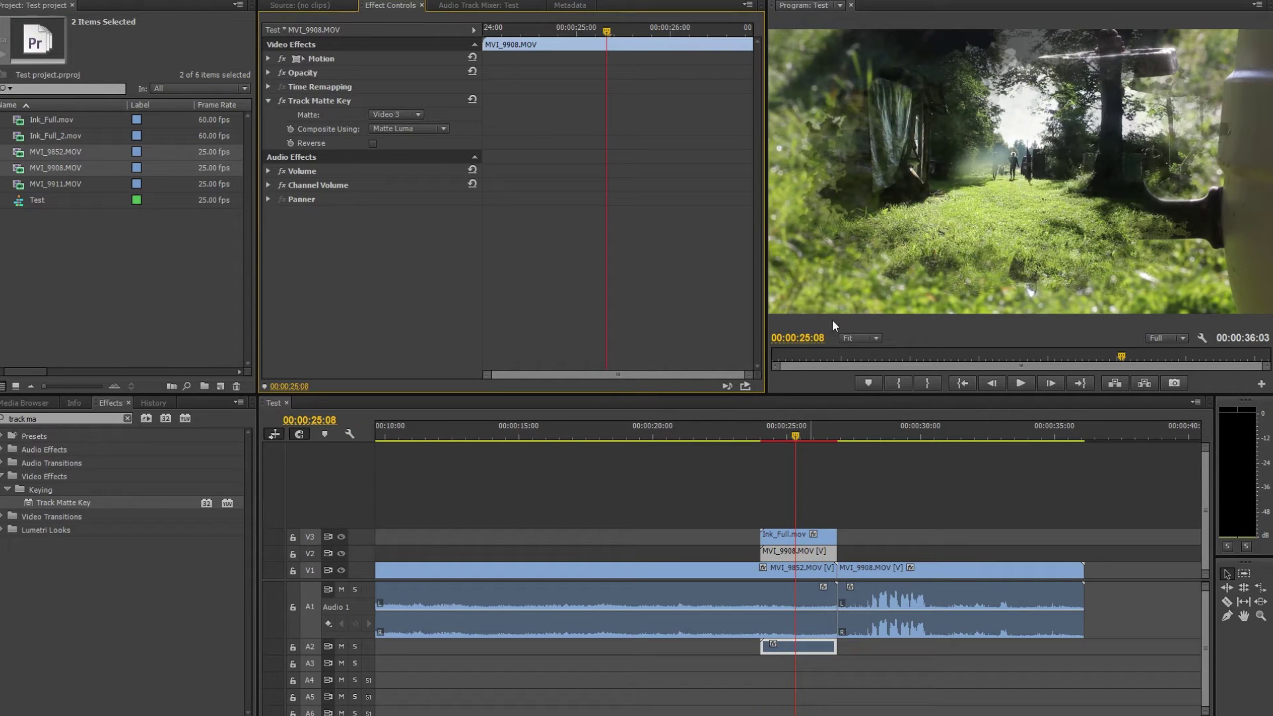
pyautogui.click(343, 537)
pyautogui.click(344, 537)
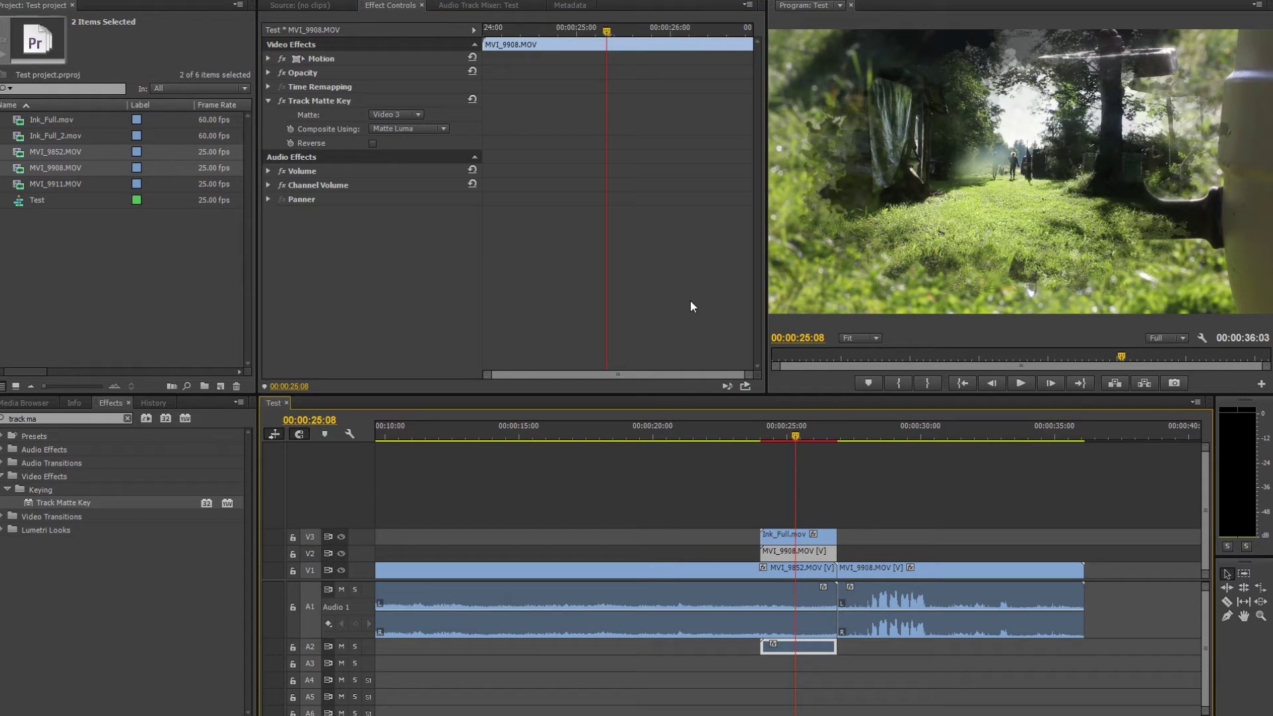
pyautogui.click(753, 431)
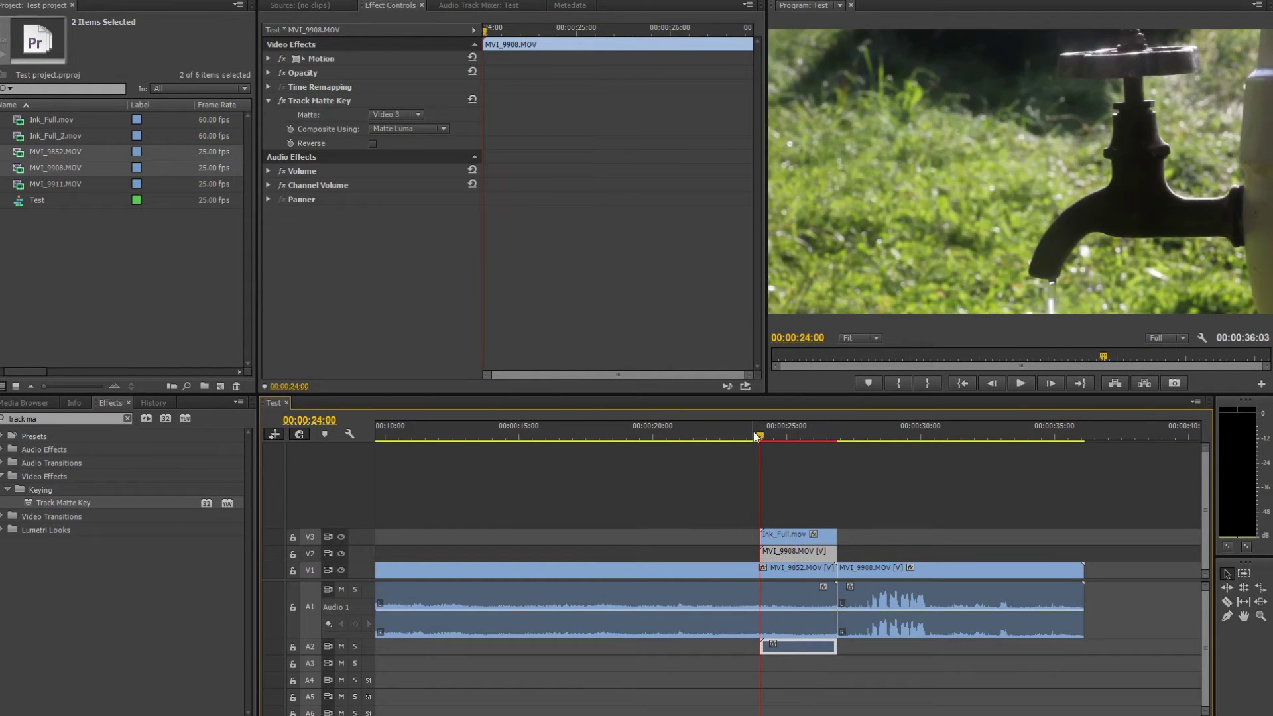
pyautogui.press('space')
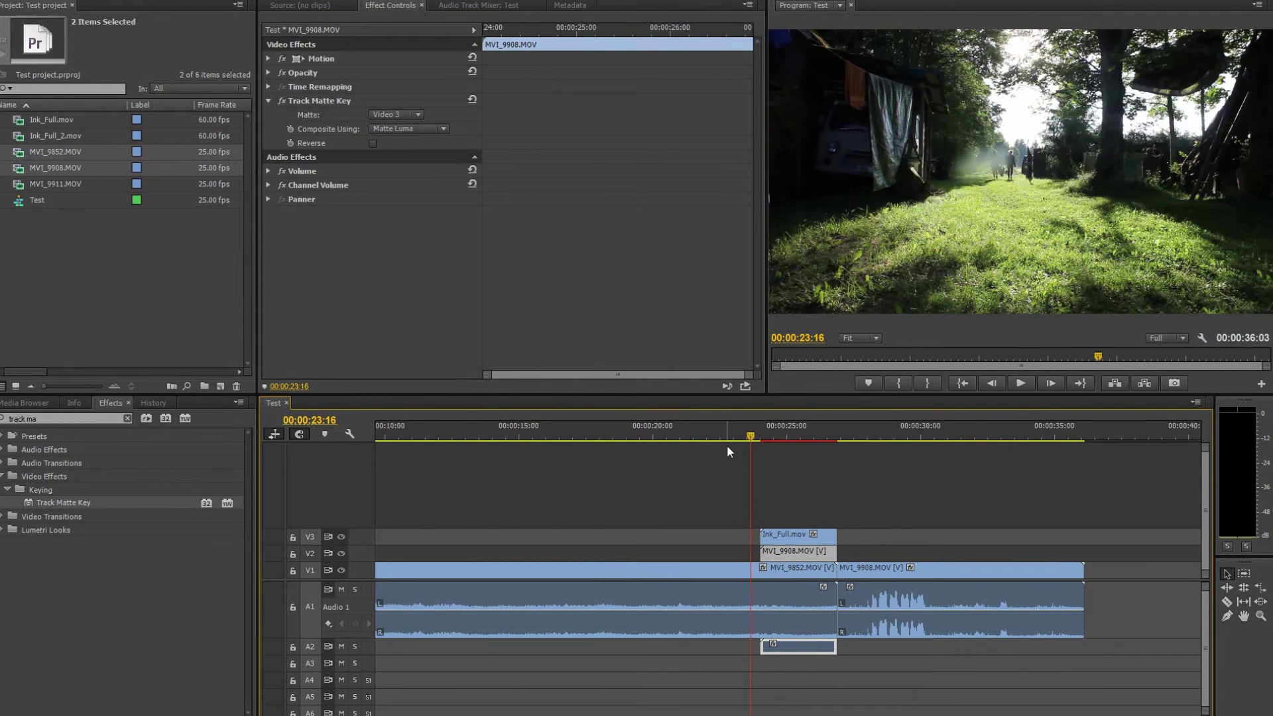
# - Save the project, then paste a second Ink_Full copy later in the sequence on V3
pyautogui.press('space')
pyautogui.hotkey('ctrl', 's')
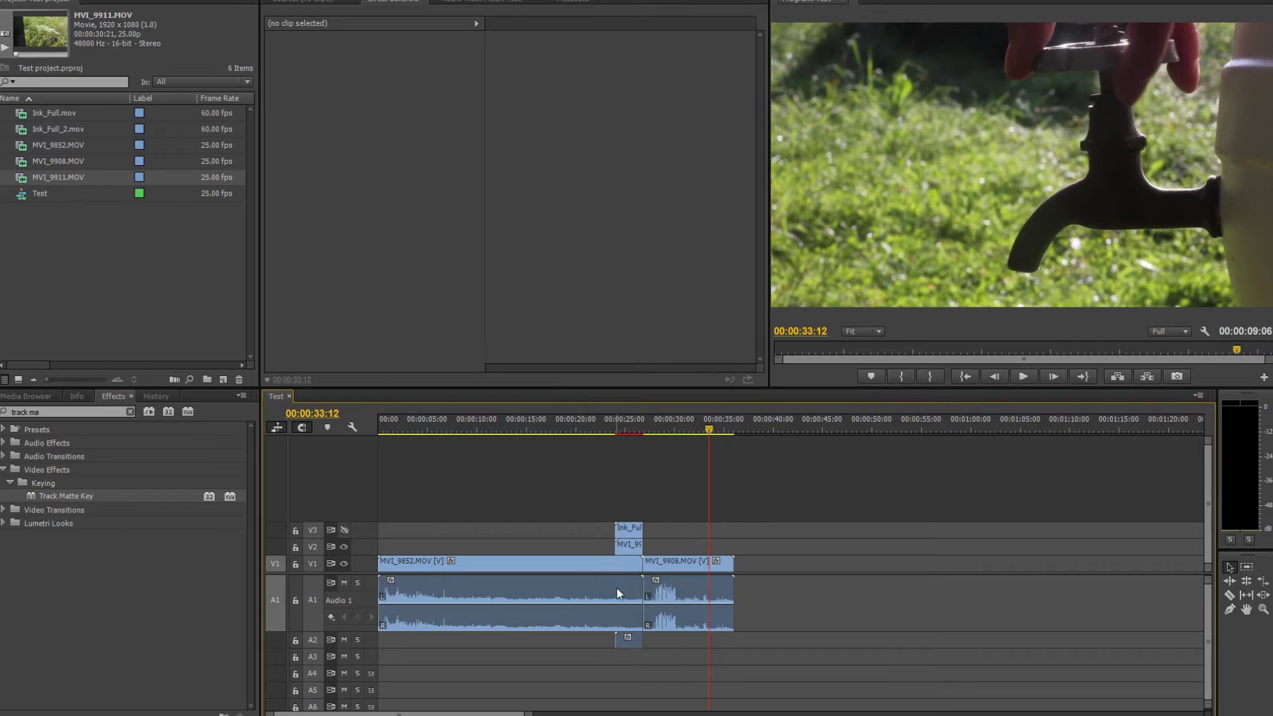
pyautogui.click(626, 532)
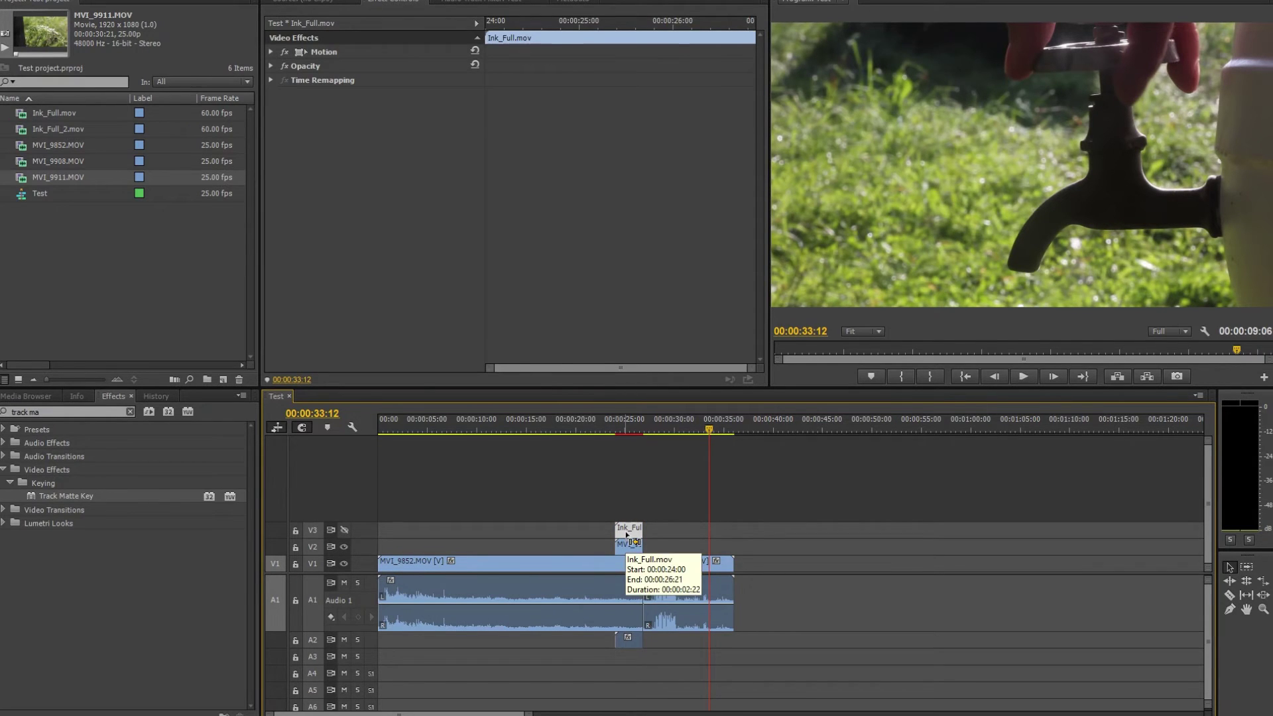
pyautogui.click(753, 432)
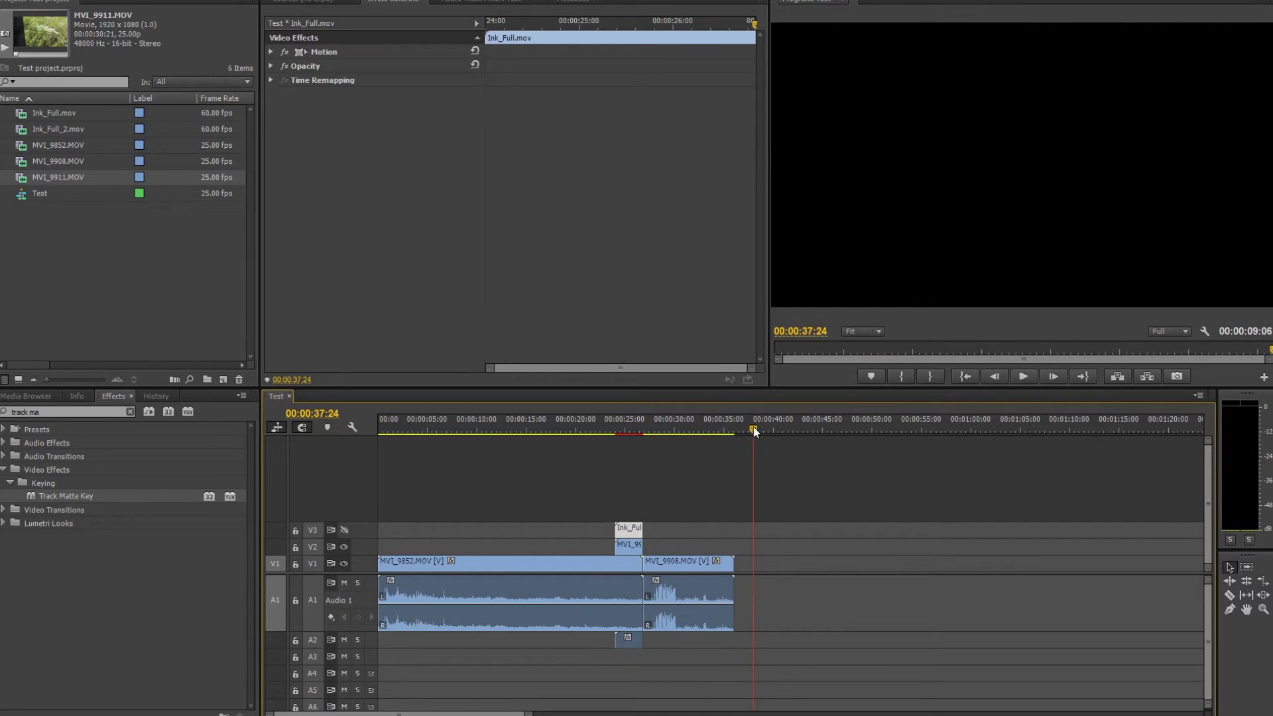
pyautogui.hotkey('ctrl', 'v')
pyautogui.moveTo(768, 563); pyautogui.dragTo(705, 533)
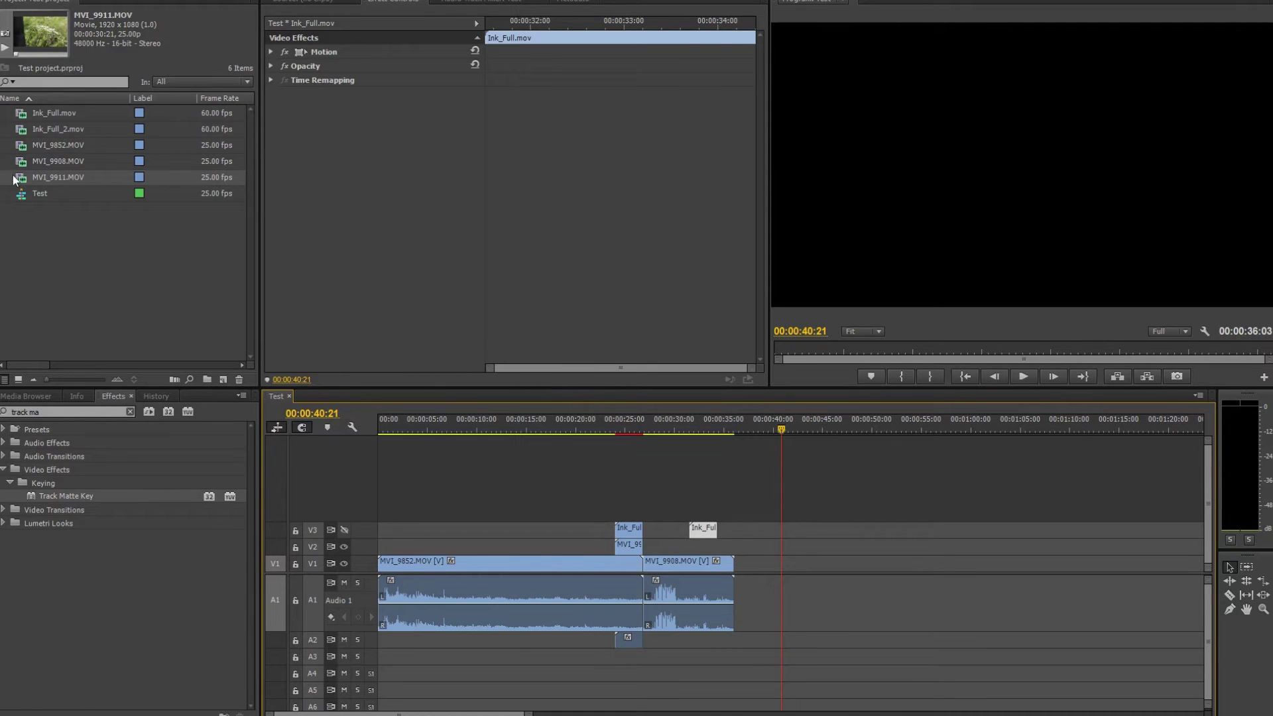
# - Append MVI_9911.MOV on V1, drop the ink copy to V2, and snap the playhead to its start
pyautogui.moveTo(20, 184); pyautogui.dragTo(734, 563)
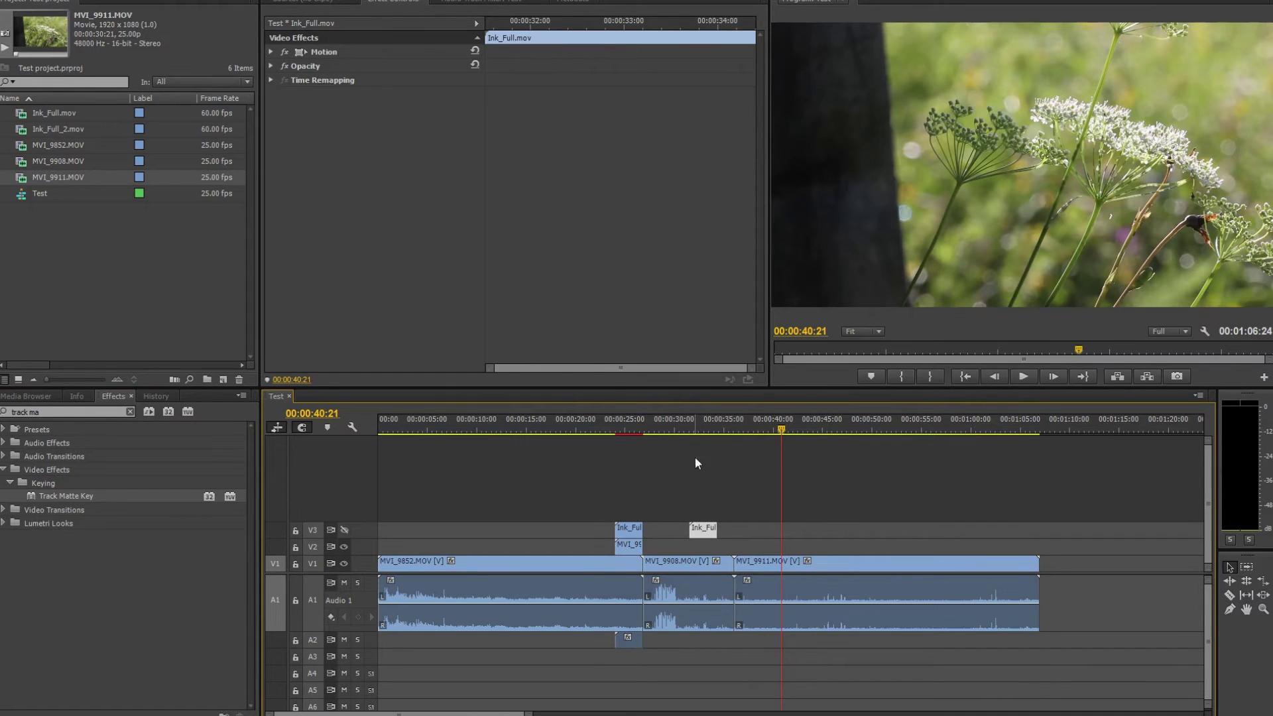
pyautogui.moveTo(708, 529); pyautogui.dragTo(722, 546)
pyautogui.click(713, 432)
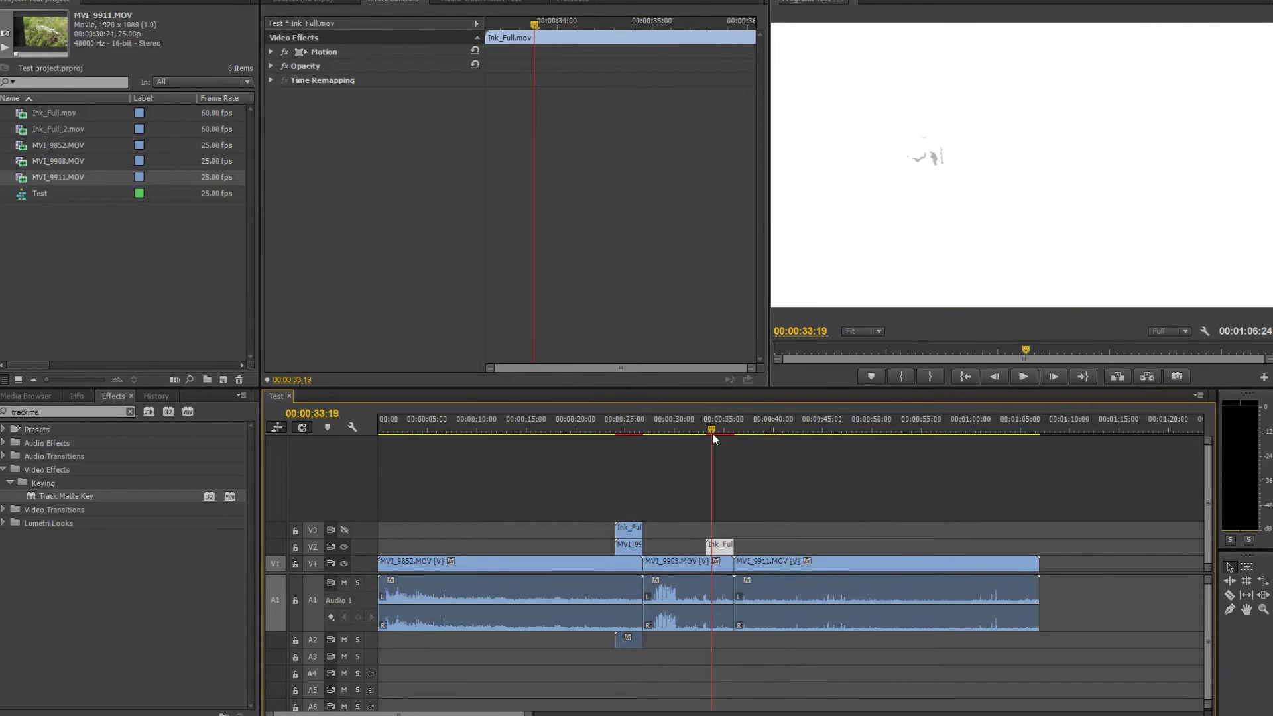
pyautogui.press('=')
pyautogui.press('=')
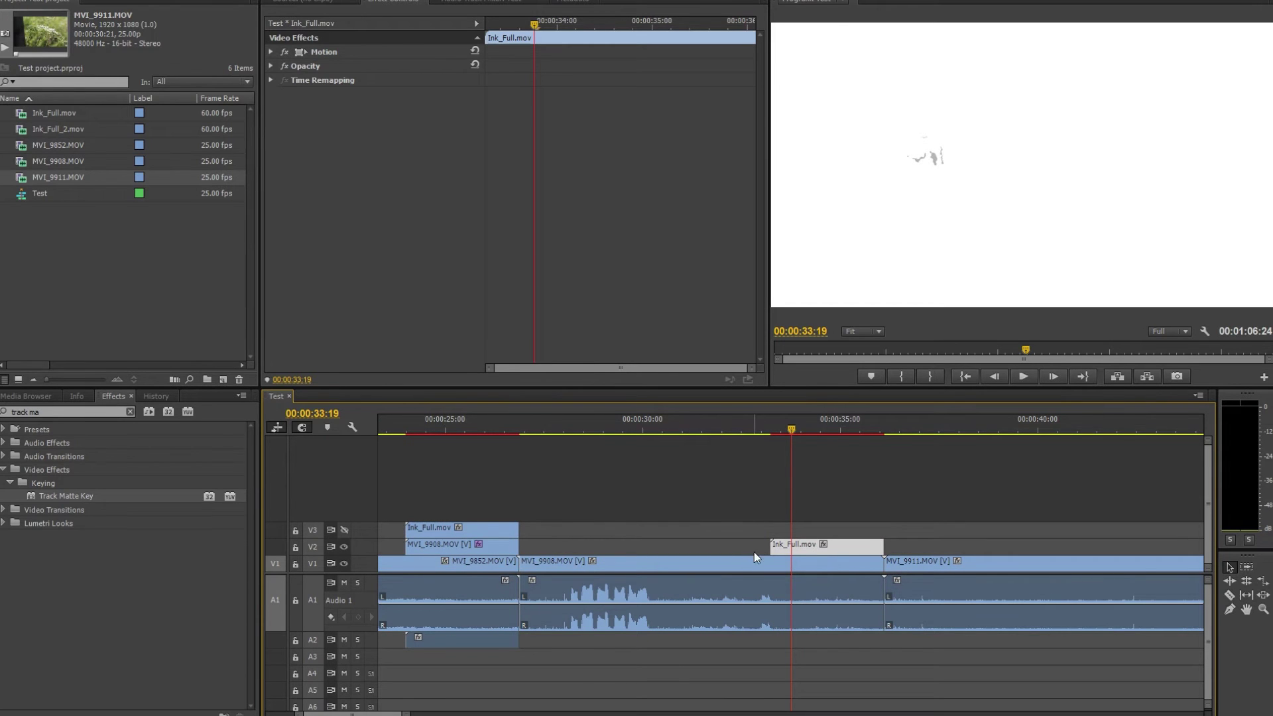
pyautogui.press('Up')
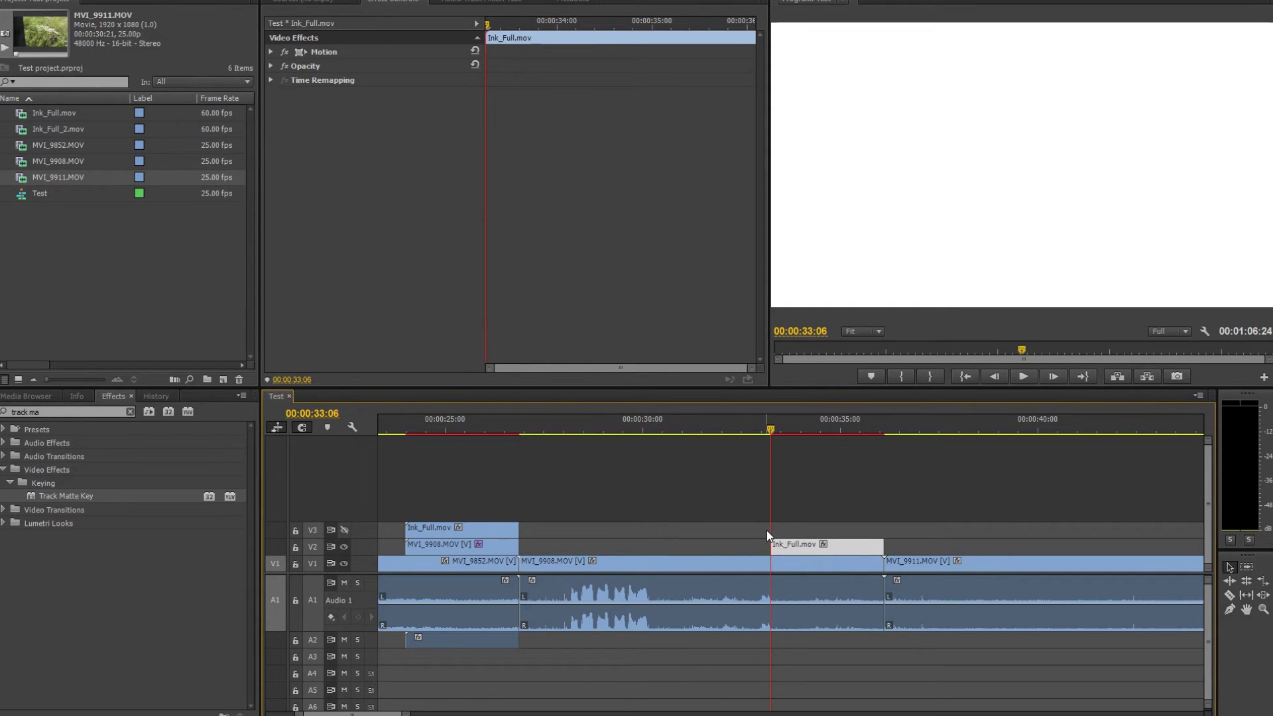
# - Razor MVI_9908 at the playhead, lift its tail to V3 with audio on A2, and slide MVI_9911 left
pyautogui.press('c')
pyautogui.click(772, 574)
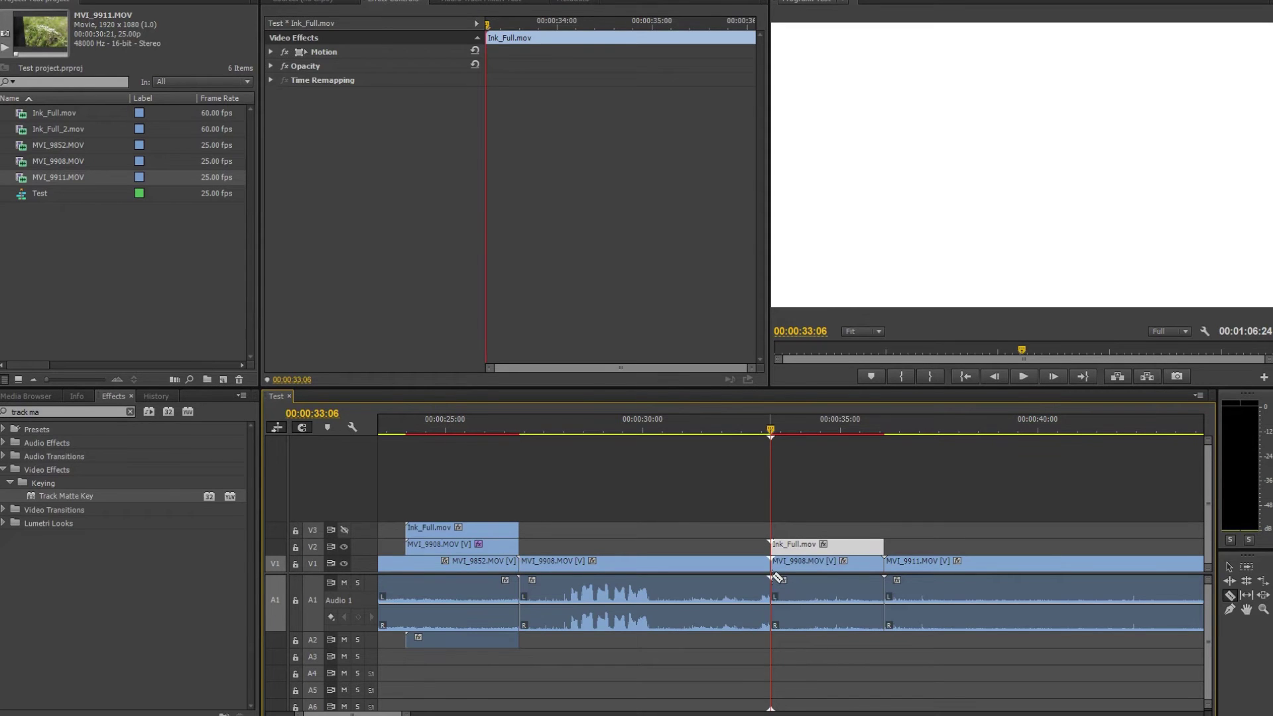
pyautogui.press('v')
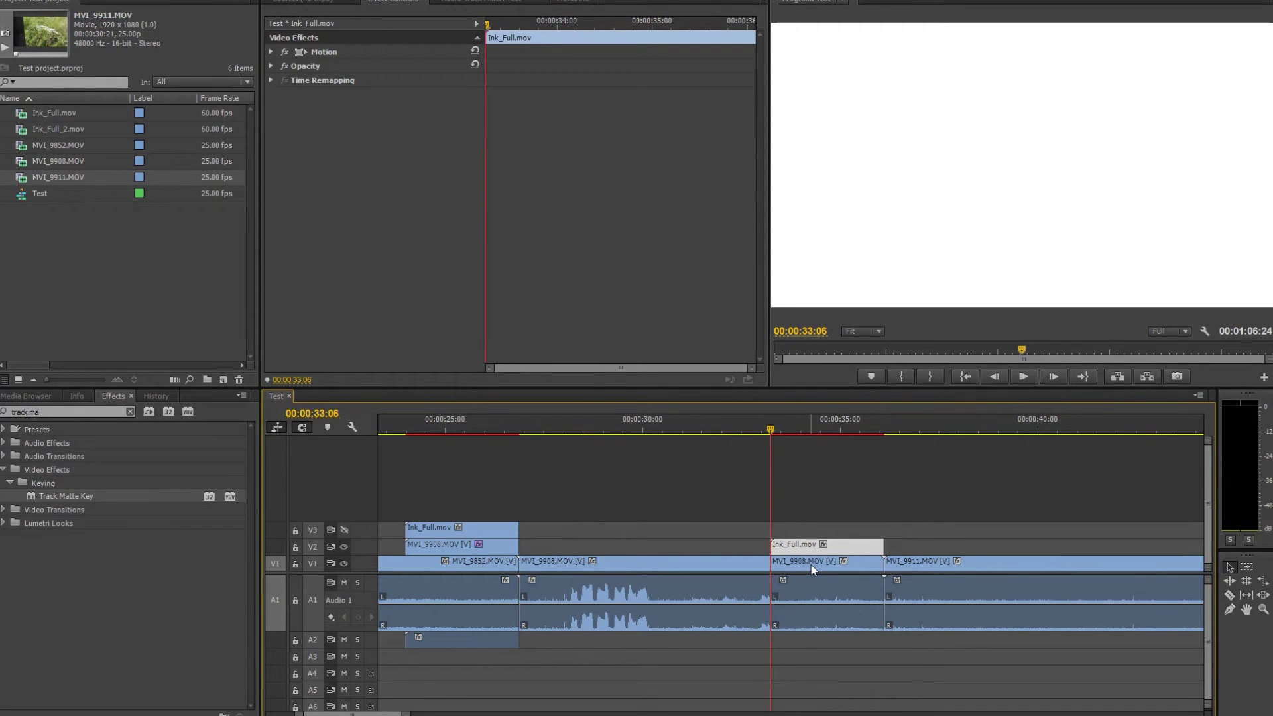
pyautogui.moveTo(811, 565); pyautogui.dragTo(810, 535)
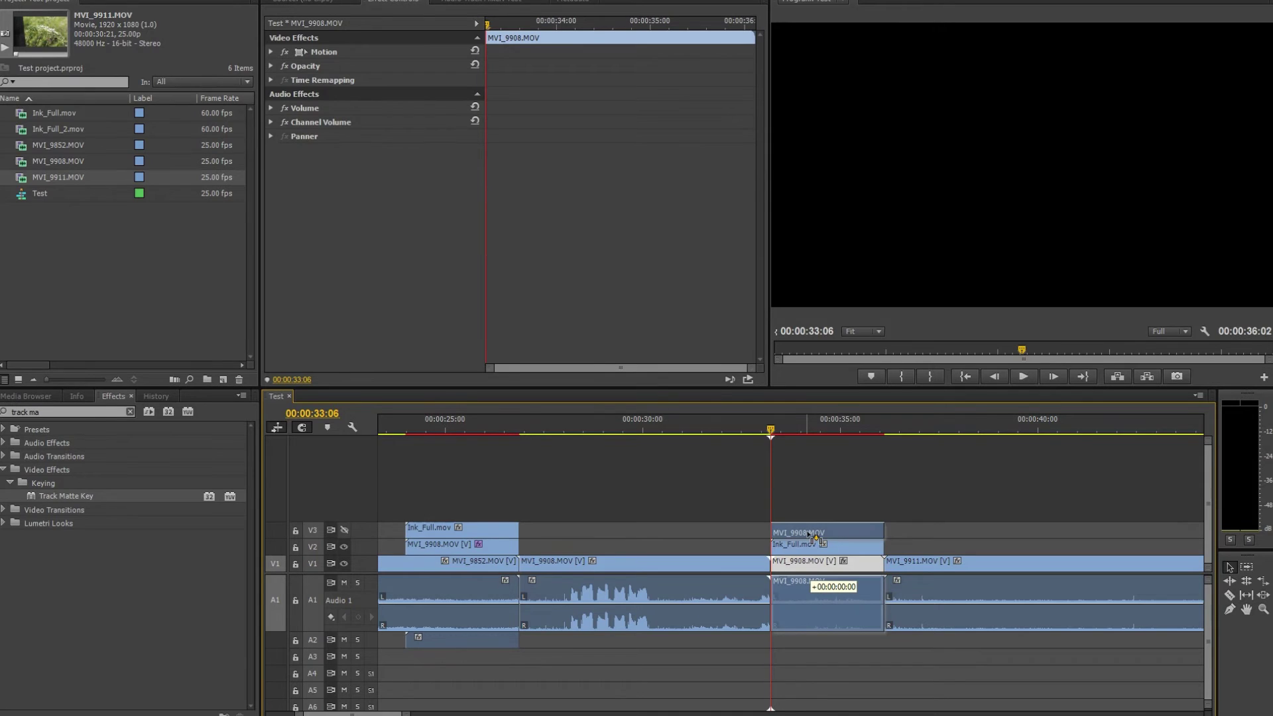
pyautogui.moveTo(815, 537); pyautogui.dragTo(813, 532)
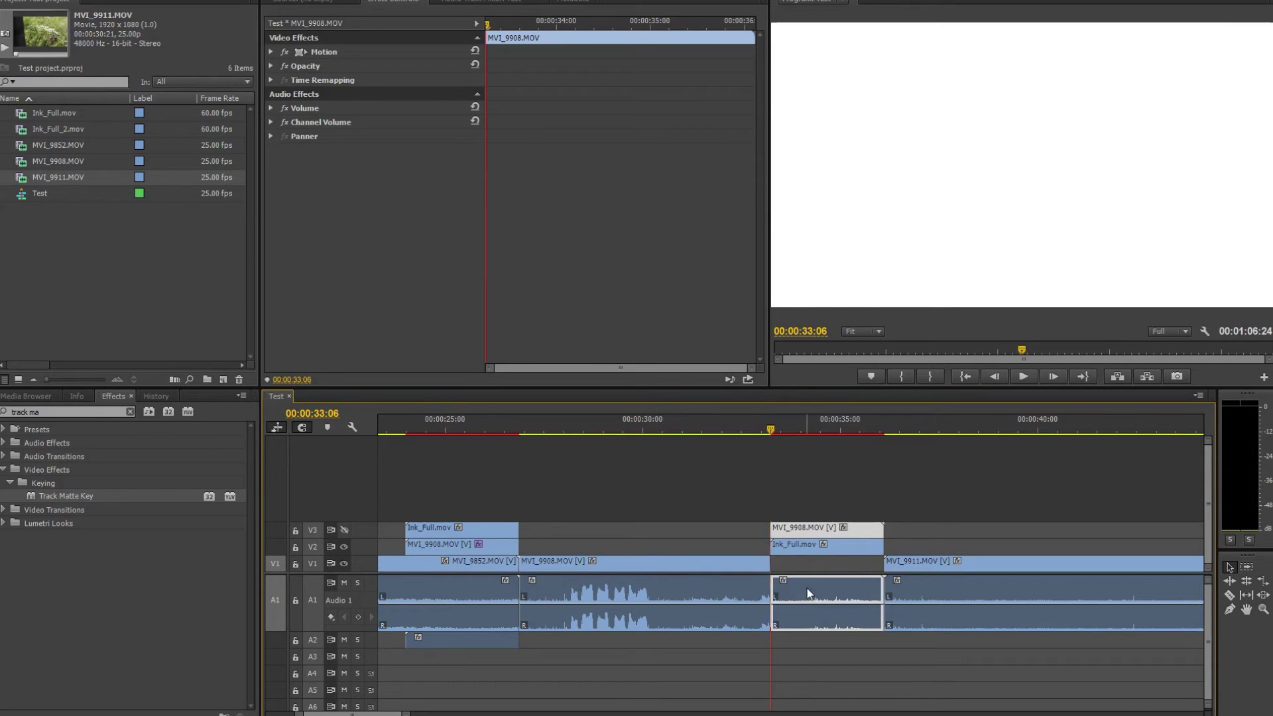
pyautogui.moveTo(808, 592); pyautogui.dragTo(810, 646)
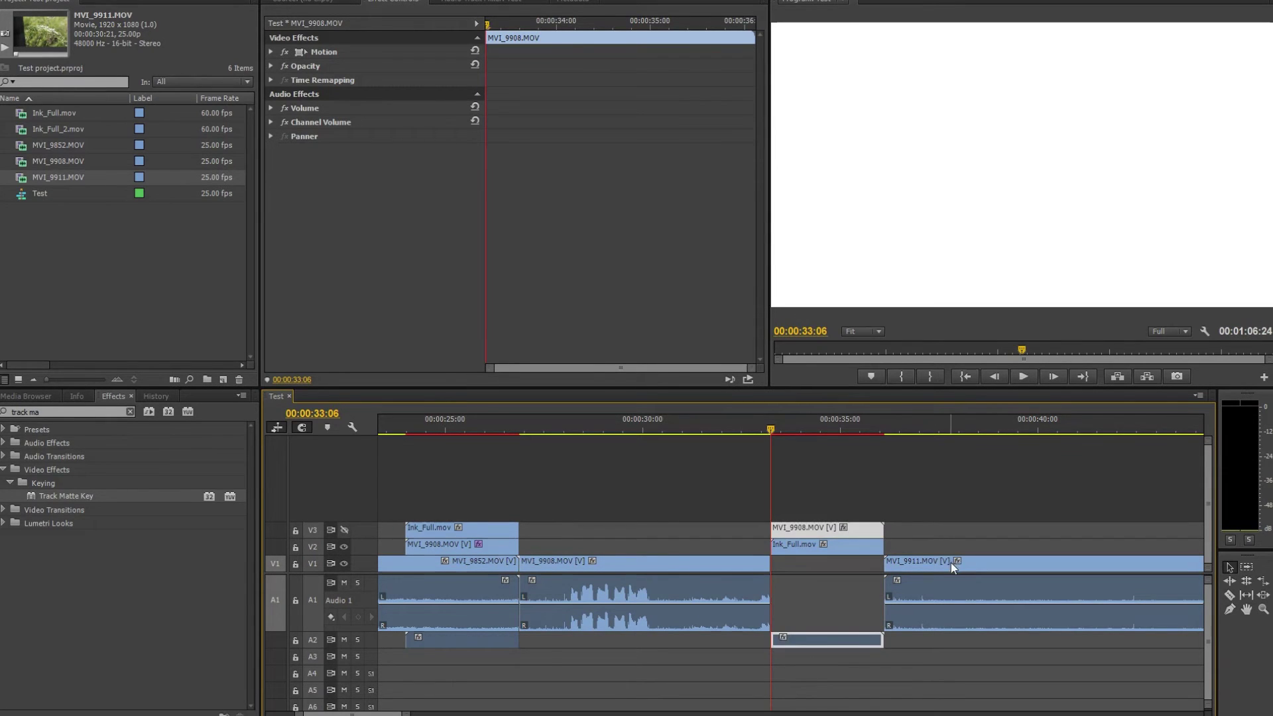
pyautogui.moveTo(951, 562); pyautogui.dragTo(786, 577)
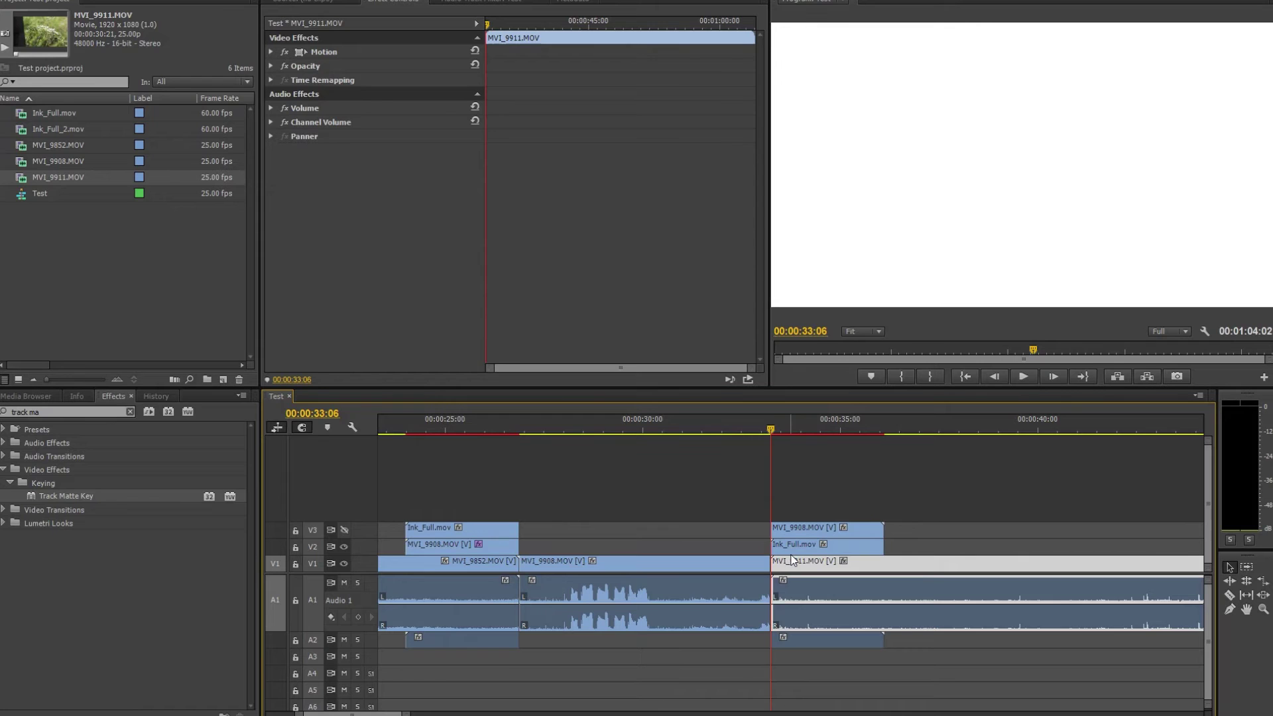
# - Play through the second transition with Video 3 output on to check it
pyautogui.click(746, 432)
pyautogui.press('space')
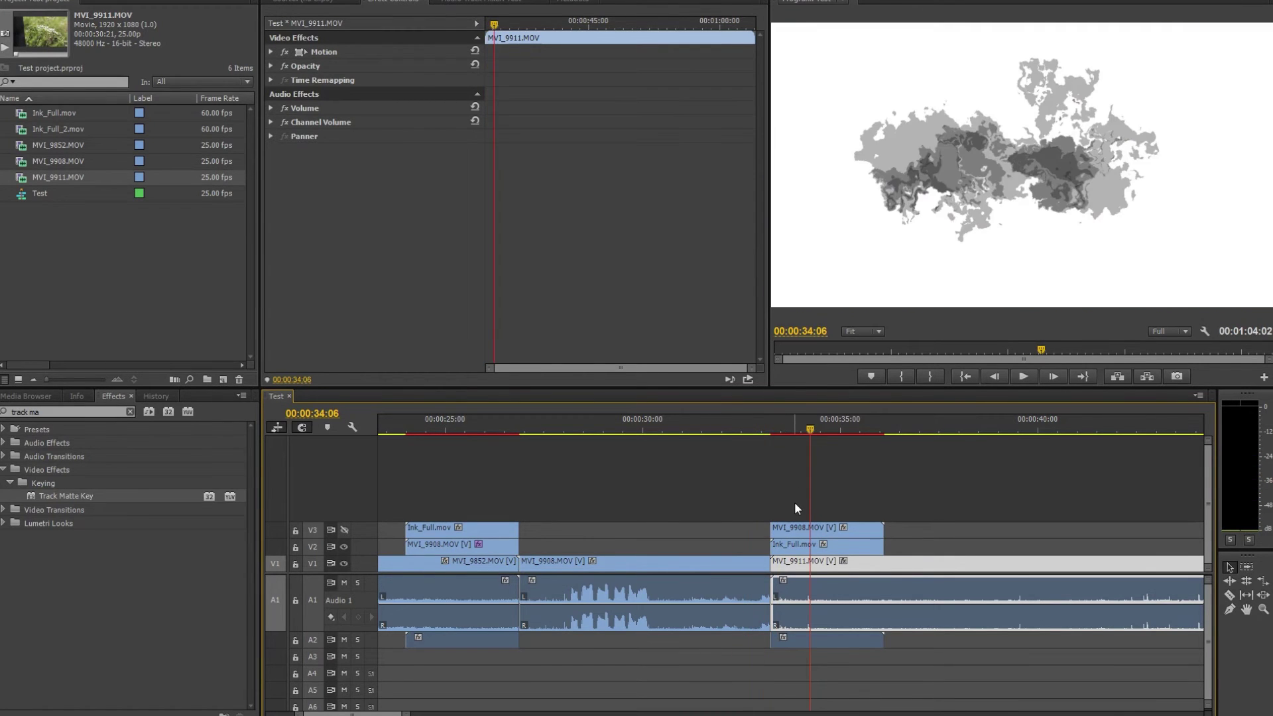
pyautogui.click(804, 548)
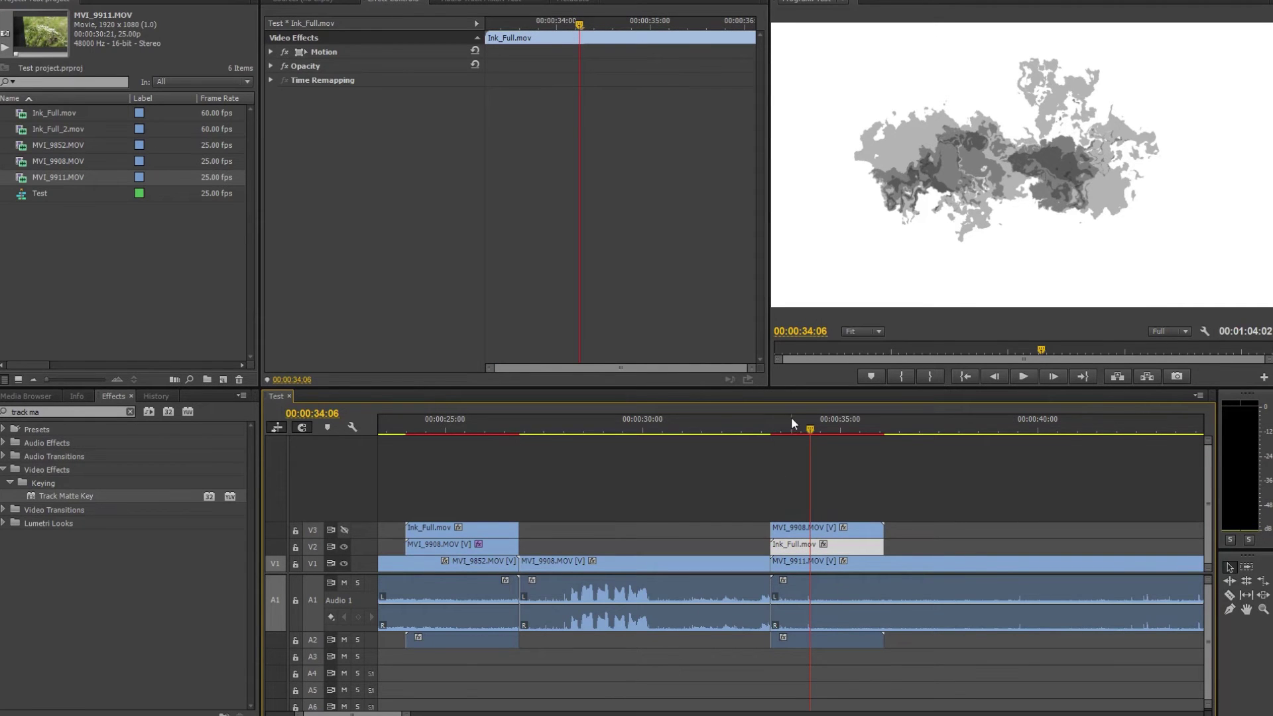
pyautogui.click(345, 530)
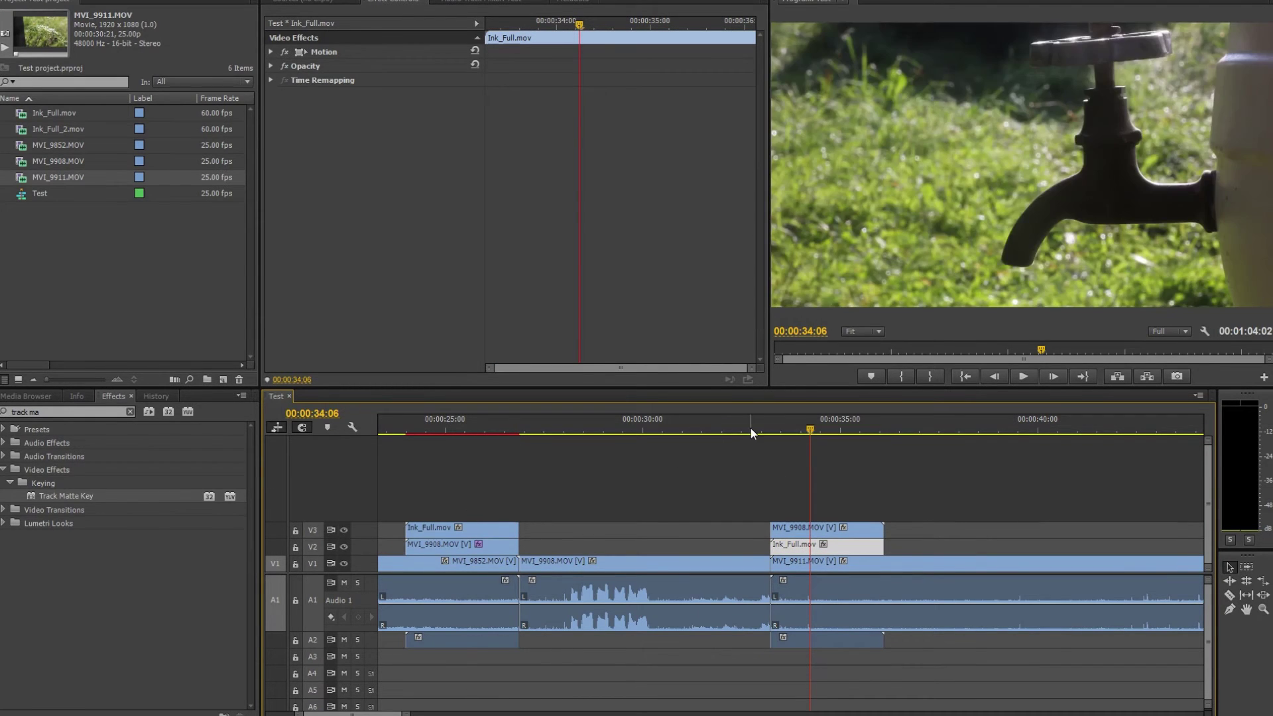
pyautogui.press('space')
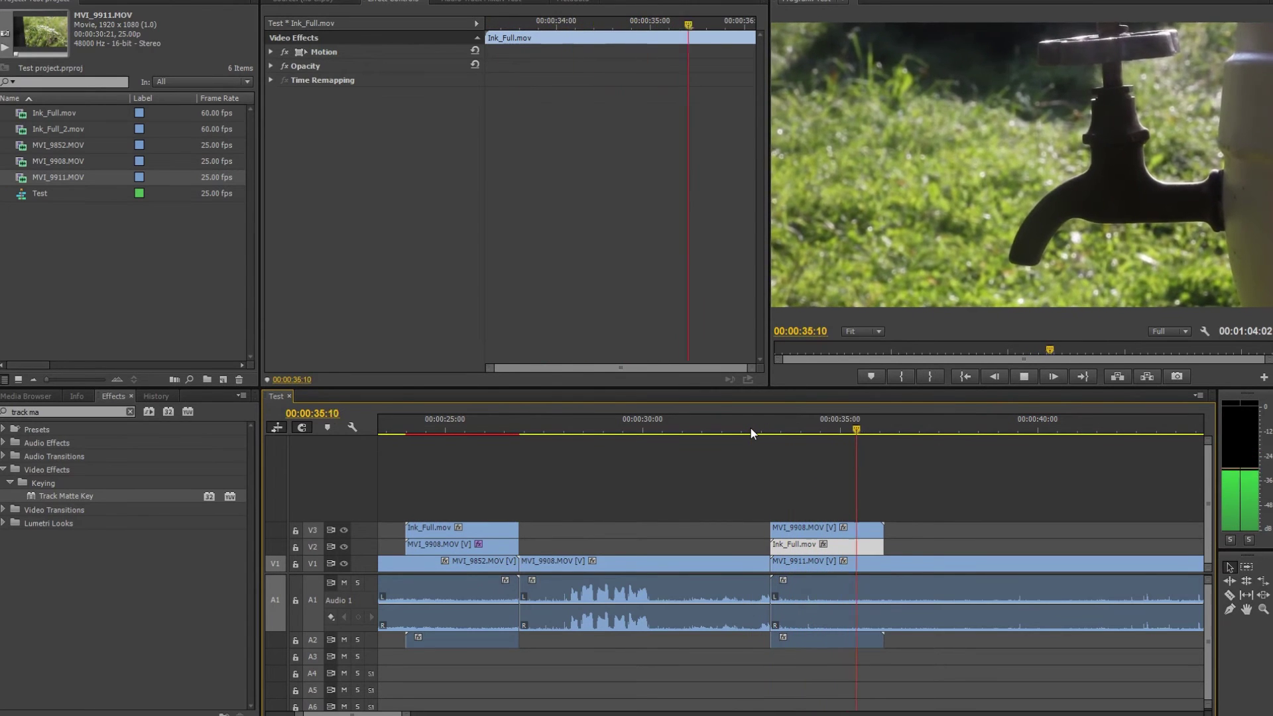
pyautogui.click(781, 432)
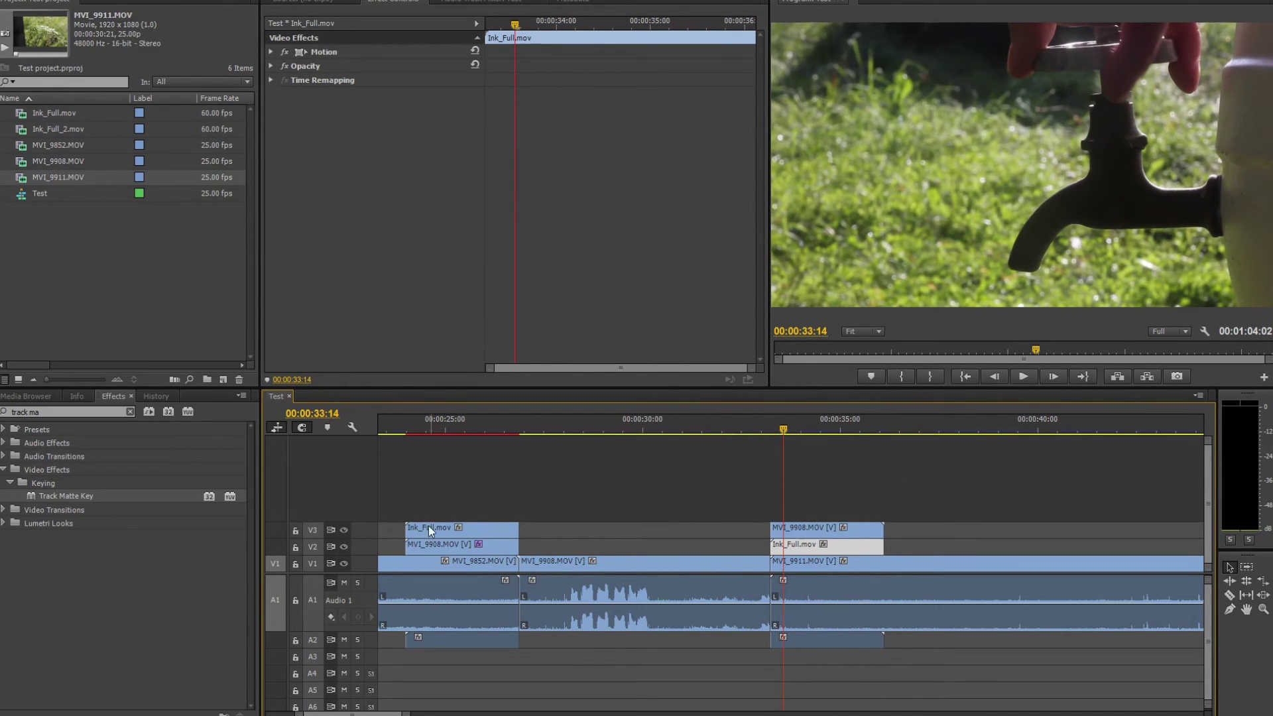
# - Hide Video 3's output and play the Ink_Full matte alone across the edit point
pyautogui.click(805, 529)
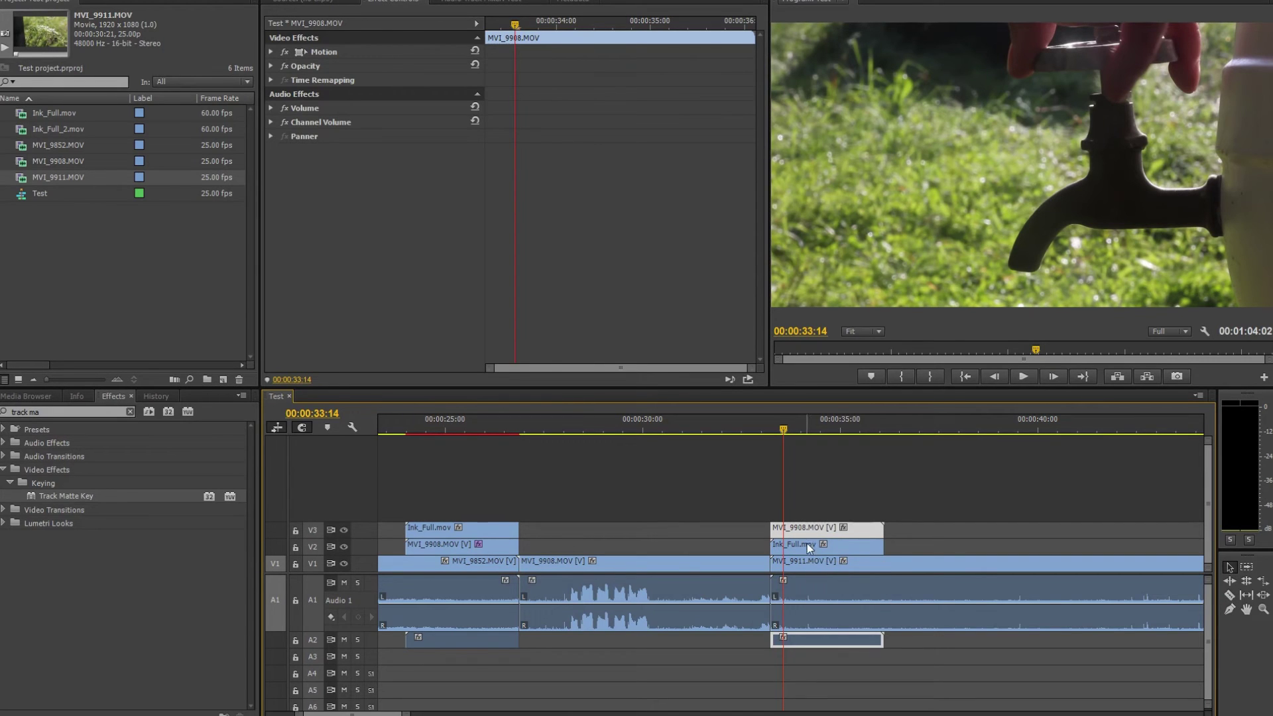
pyautogui.click(807, 543)
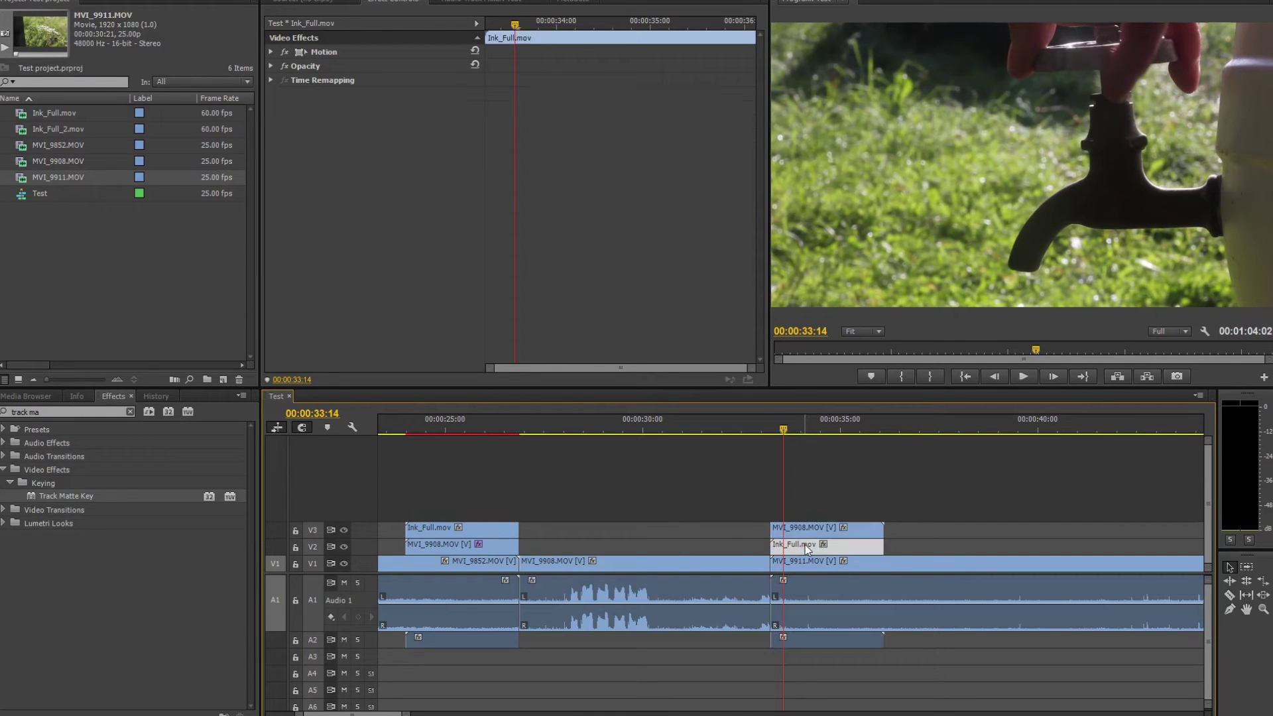
pyautogui.click(344, 531)
pyautogui.press('Up')
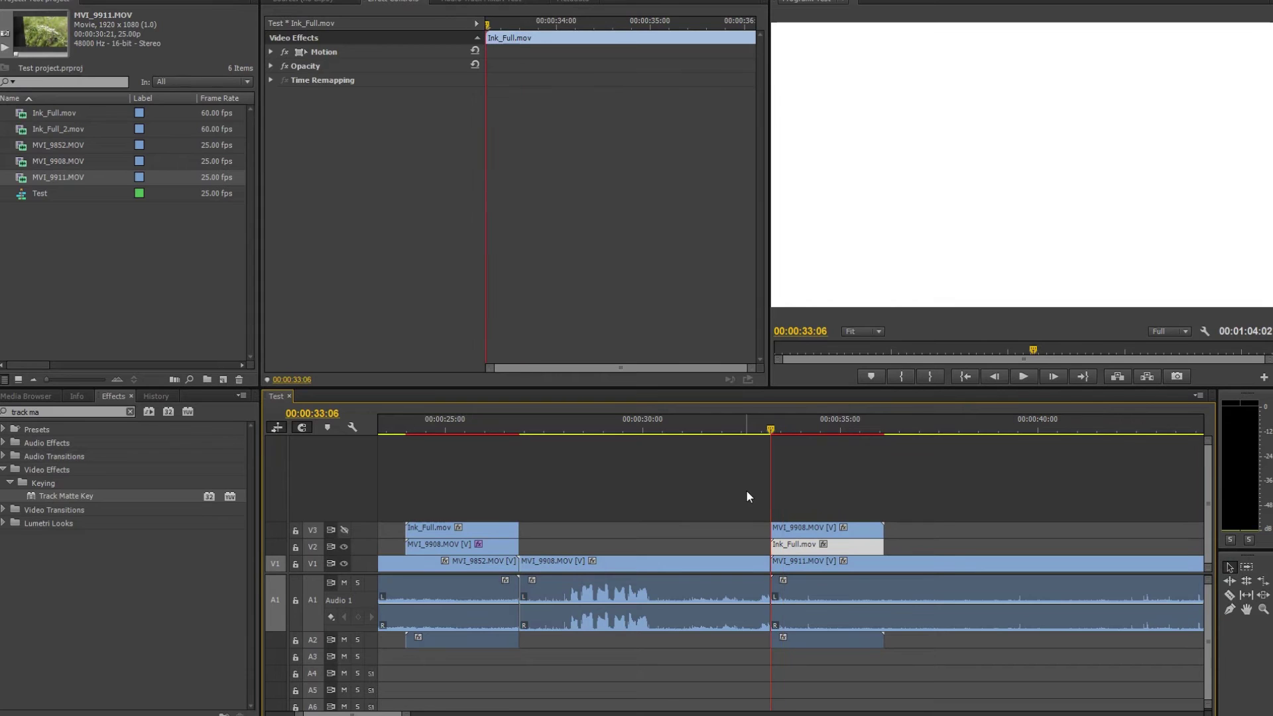
pyautogui.press('space')
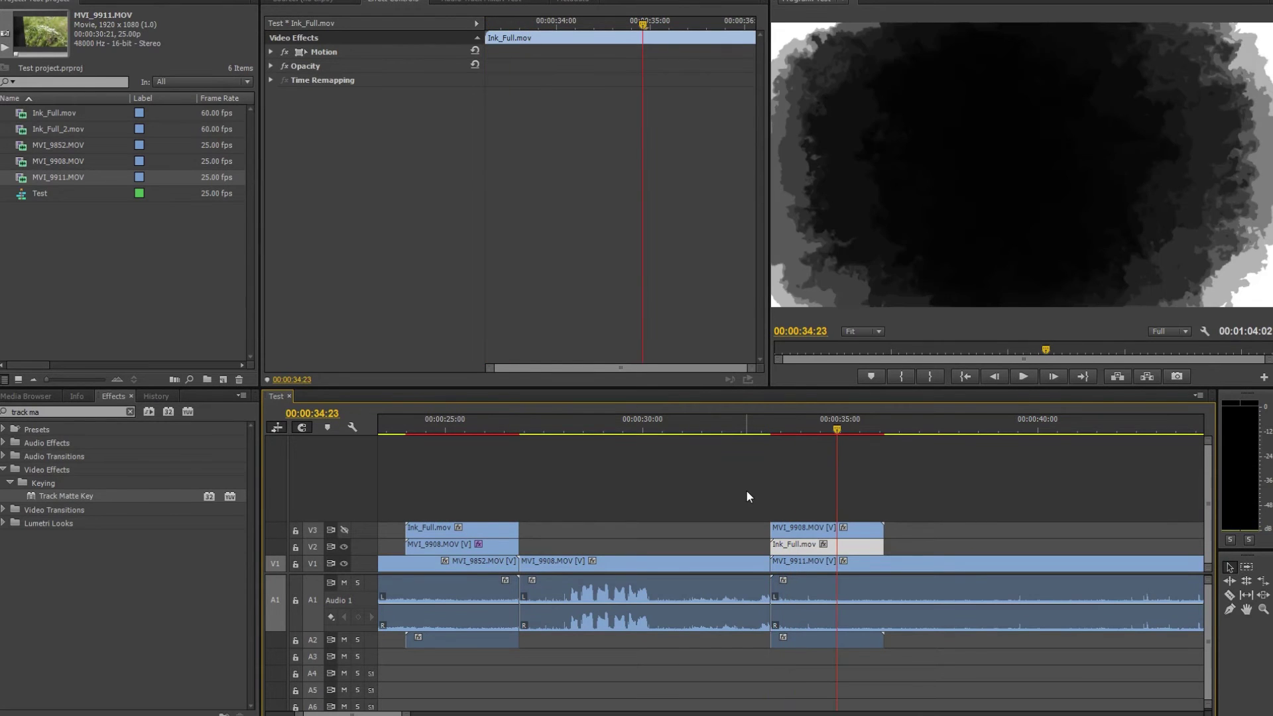
pyautogui.press('Up')
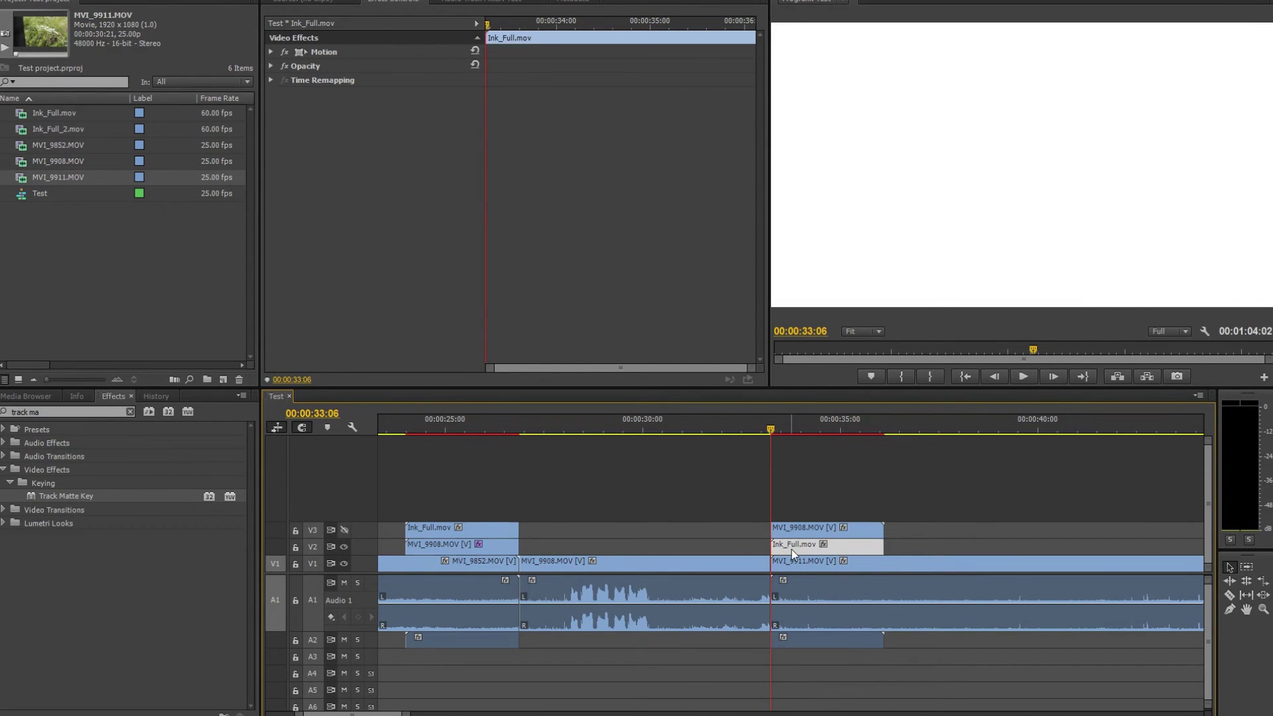
# - Switch the Ink_Full copy's Opacity blend mode to Screen and play back the transition
pyautogui.click(269, 65)
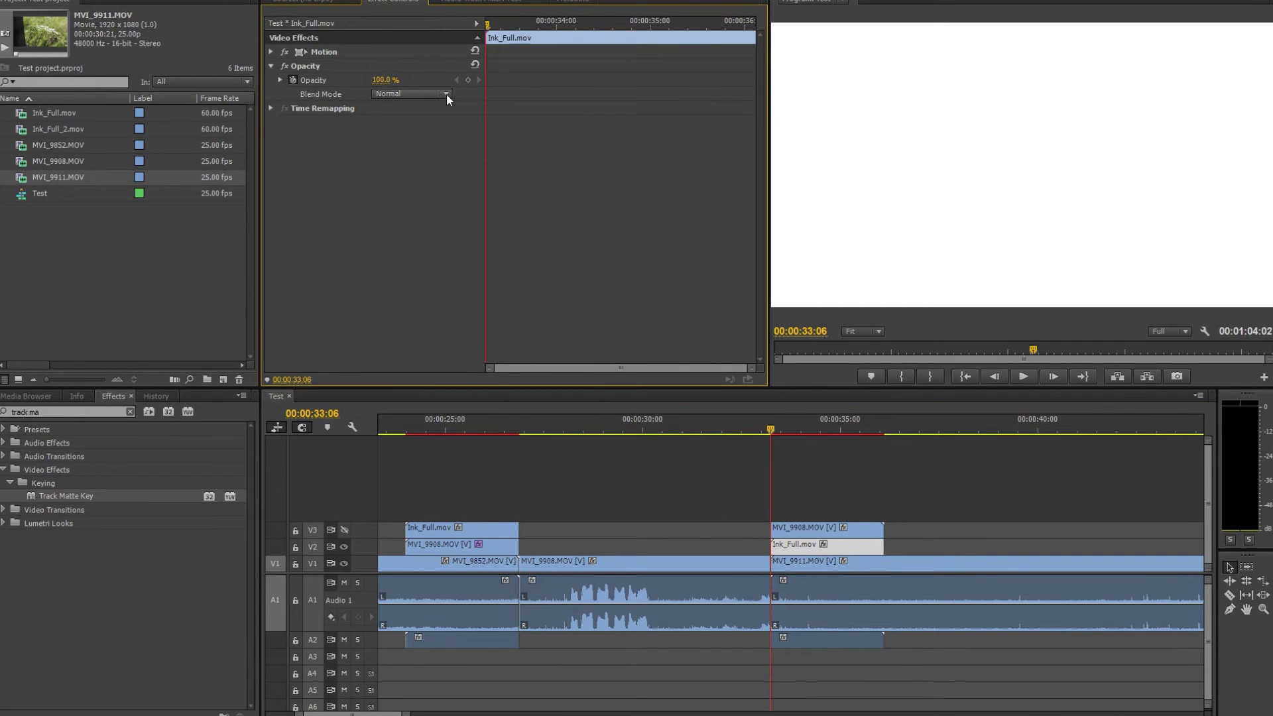
pyautogui.click(447, 95)
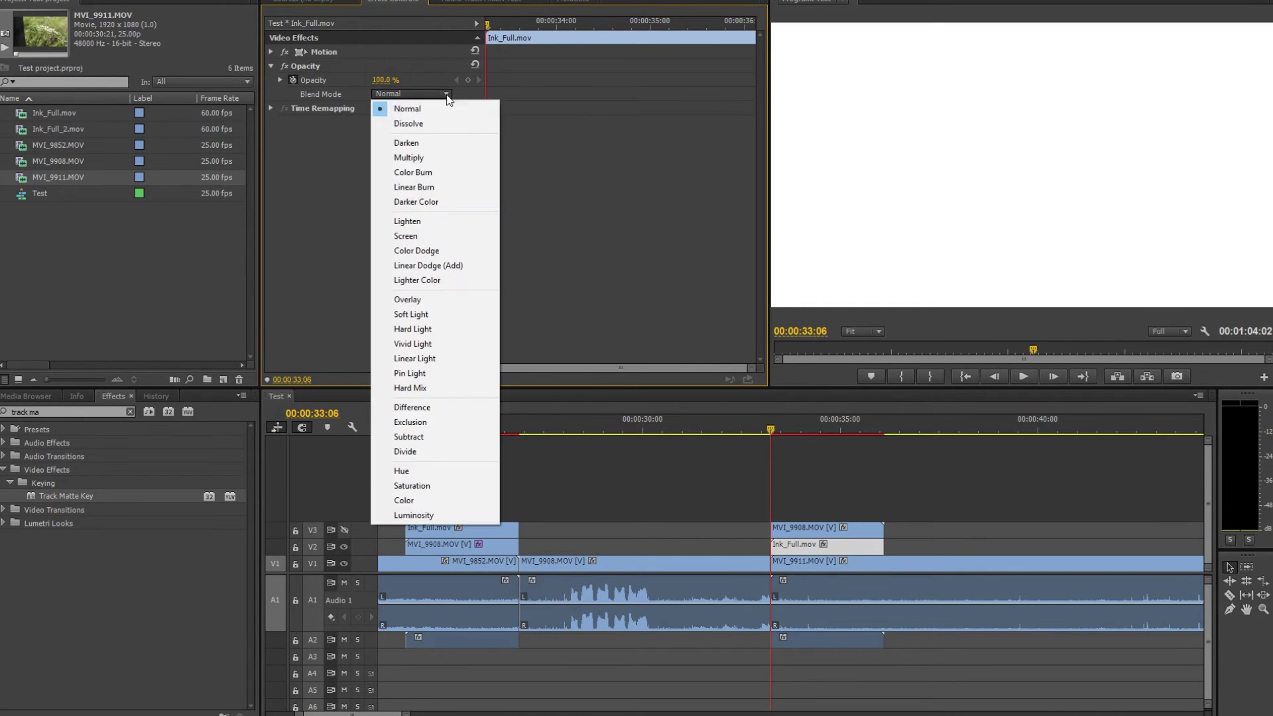
pyautogui.click(437, 237)
pyautogui.click(846, 489)
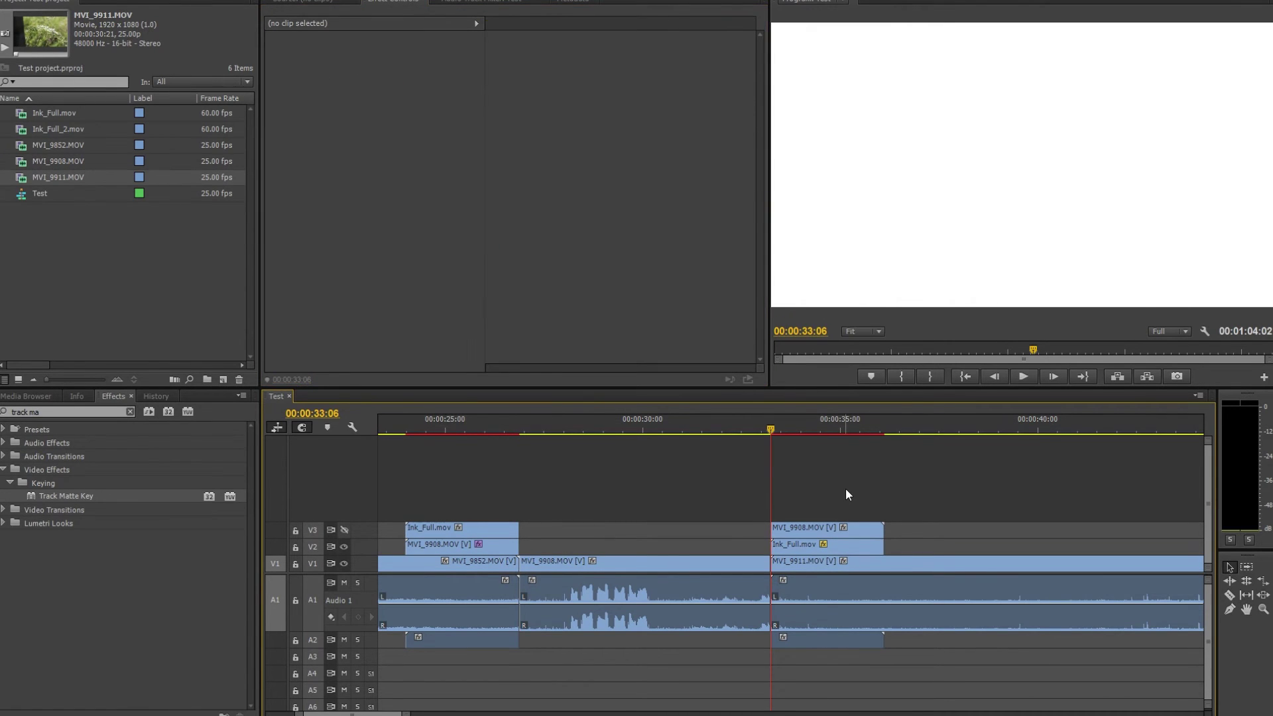
pyautogui.press('space')
pyautogui.press('Up')
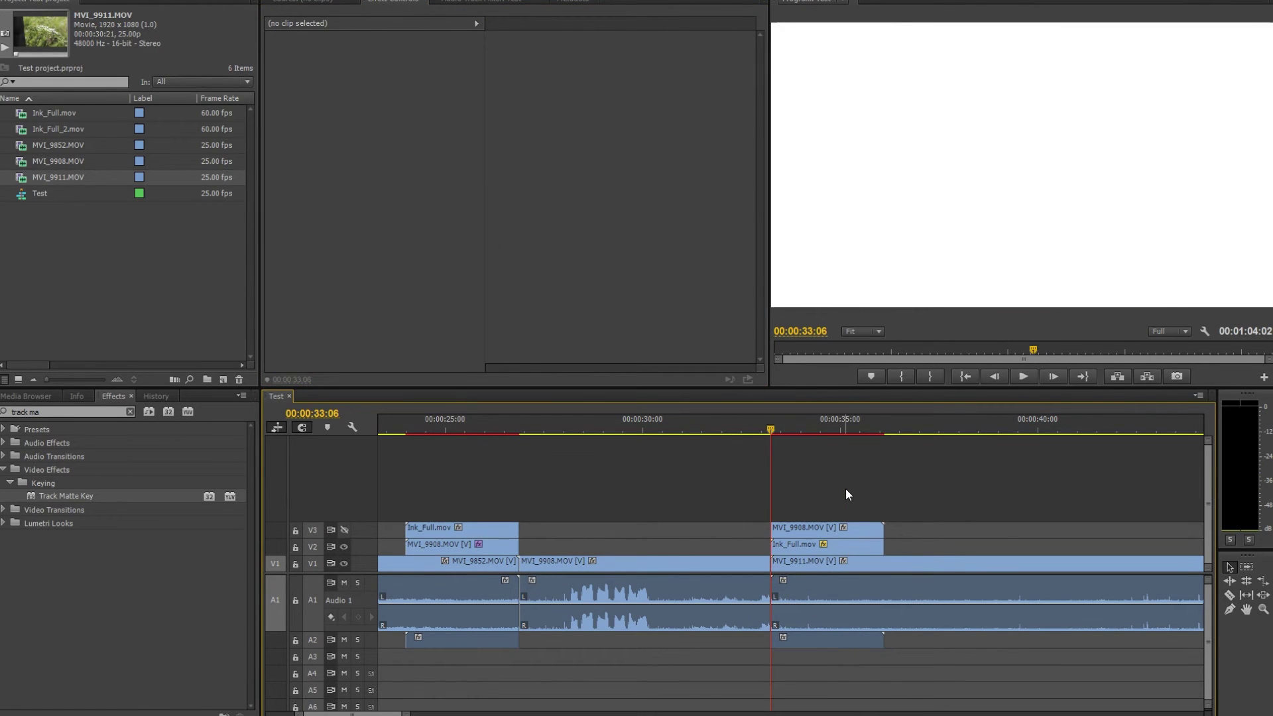
# - Turn Video 3's output back on and preview the transition with all layers
pyautogui.click(803, 528)
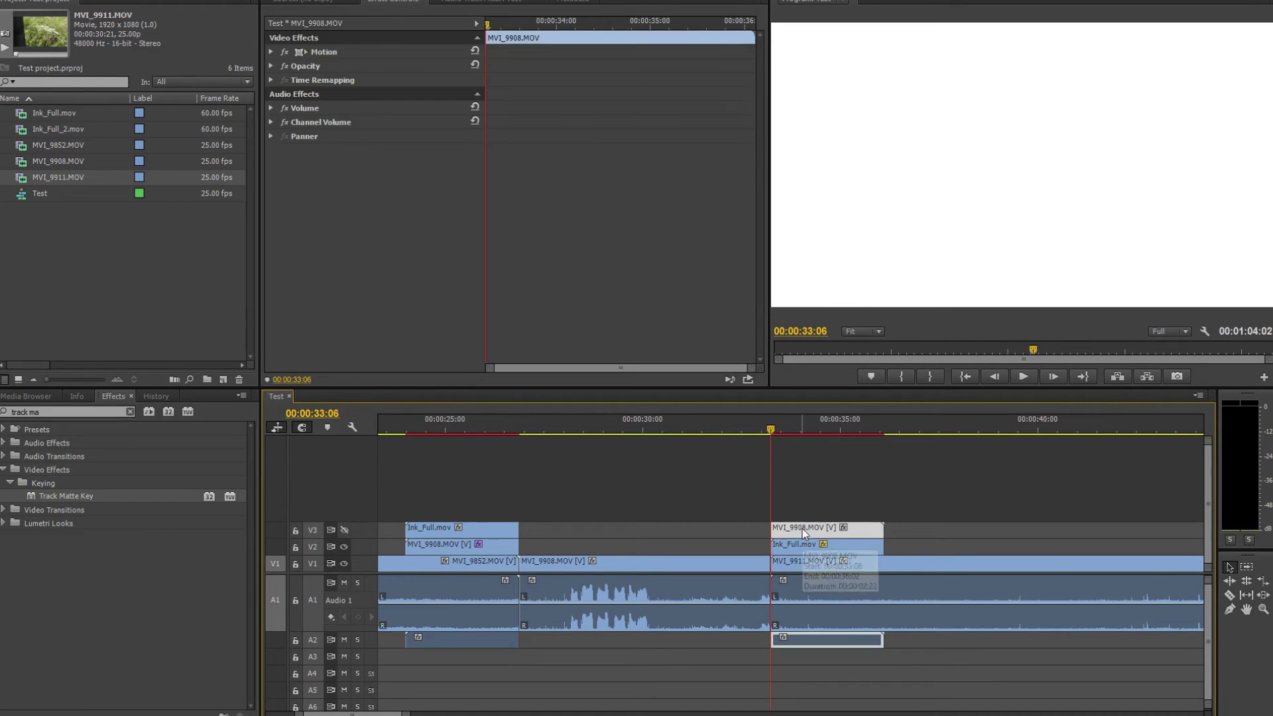
pyautogui.click(343, 531)
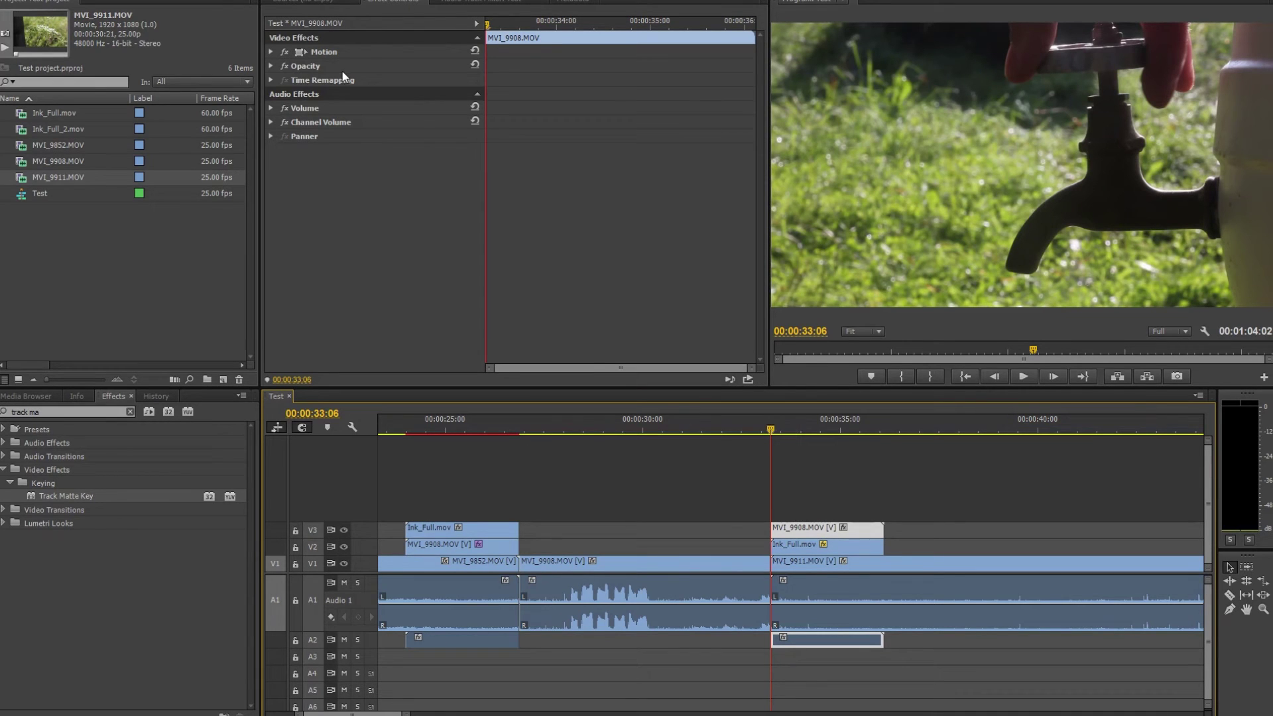
pyautogui.press('space')
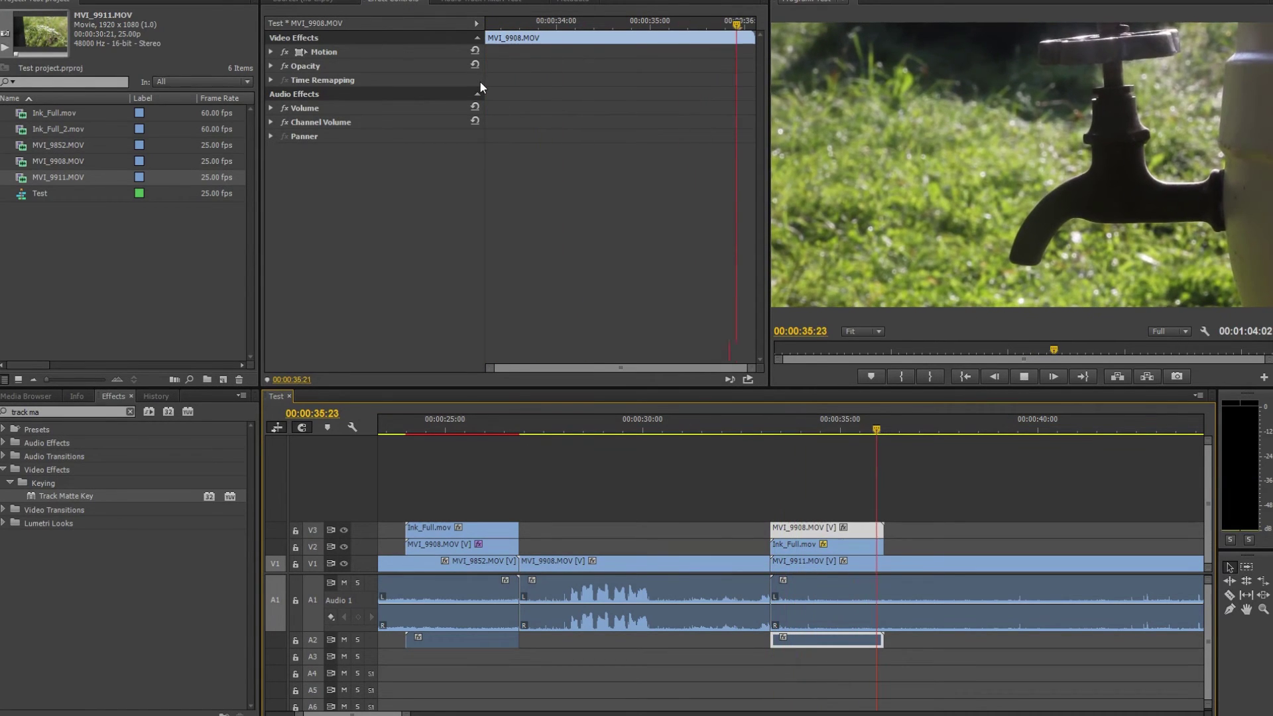
pyautogui.press('space')
pyautogui.press('Up')
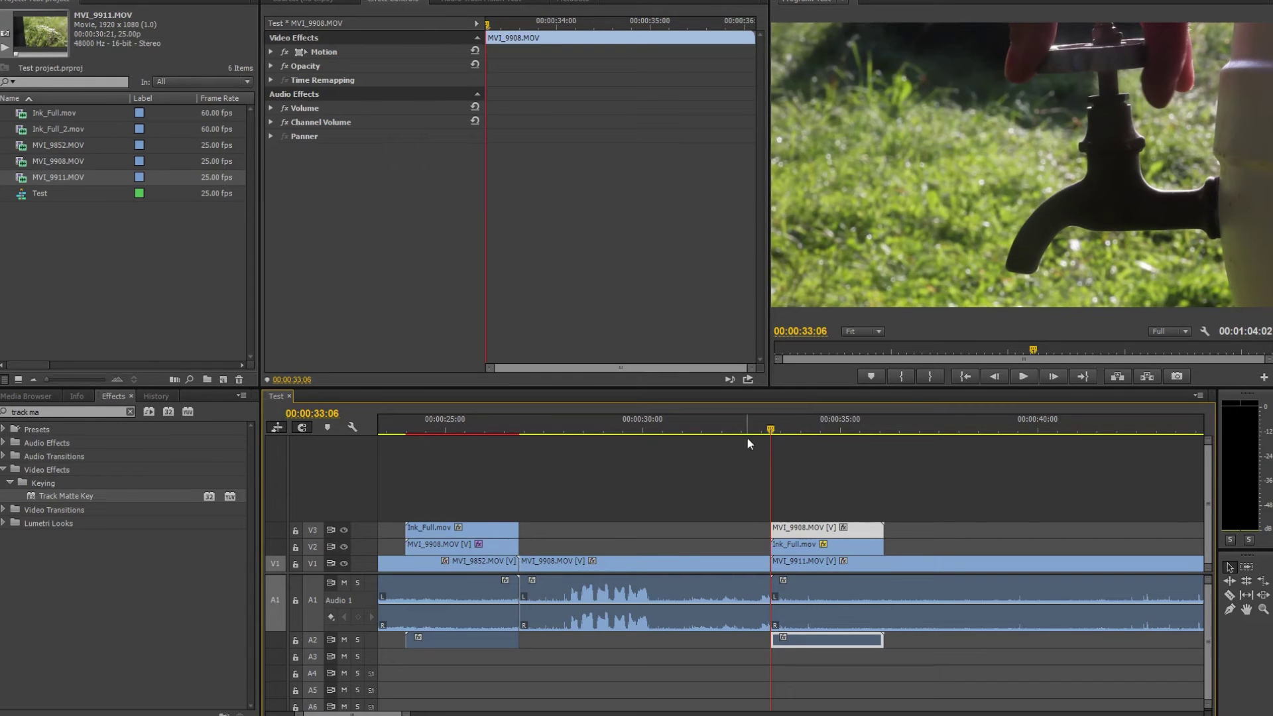
# - Set MVI_9908.MOV's Opacity blend mode to Darker Color and play the transition
pyautogui.click(269, 66)
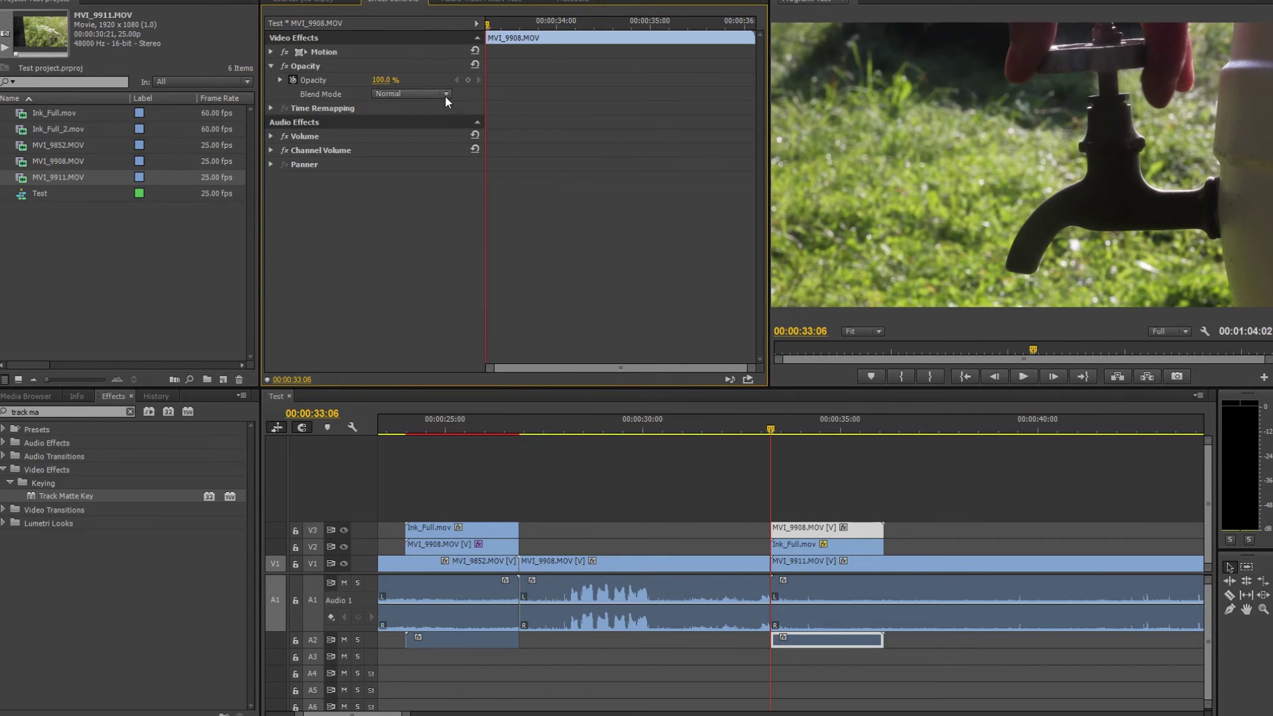
pyautogui.click(444, 94)
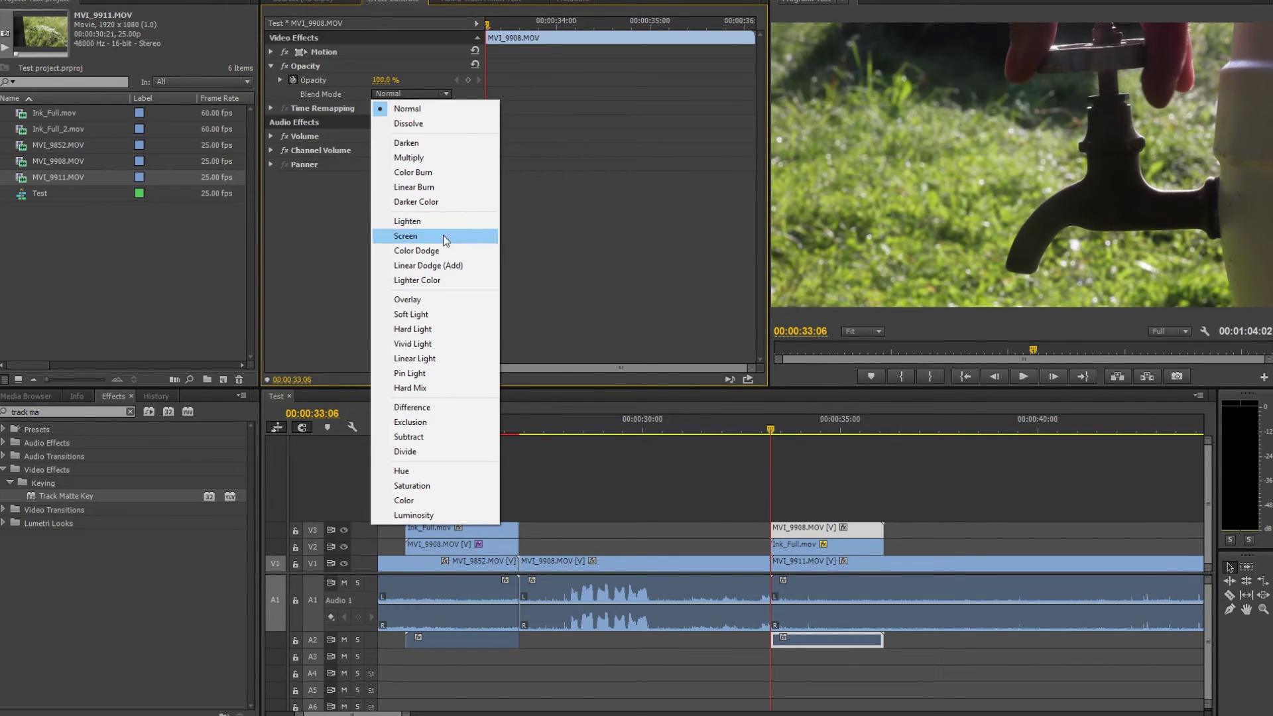
pyautogui.click(440, 203)
pyautogui.click(830, 488)
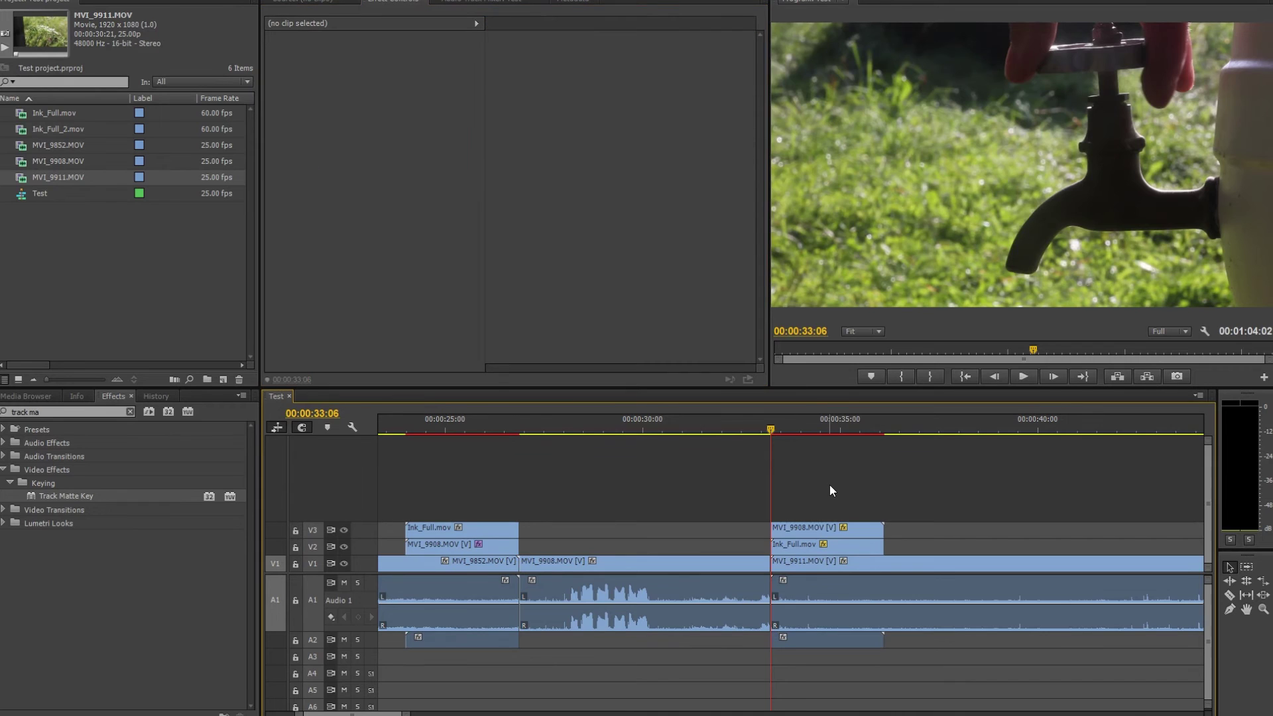
pyautogui.press('space')
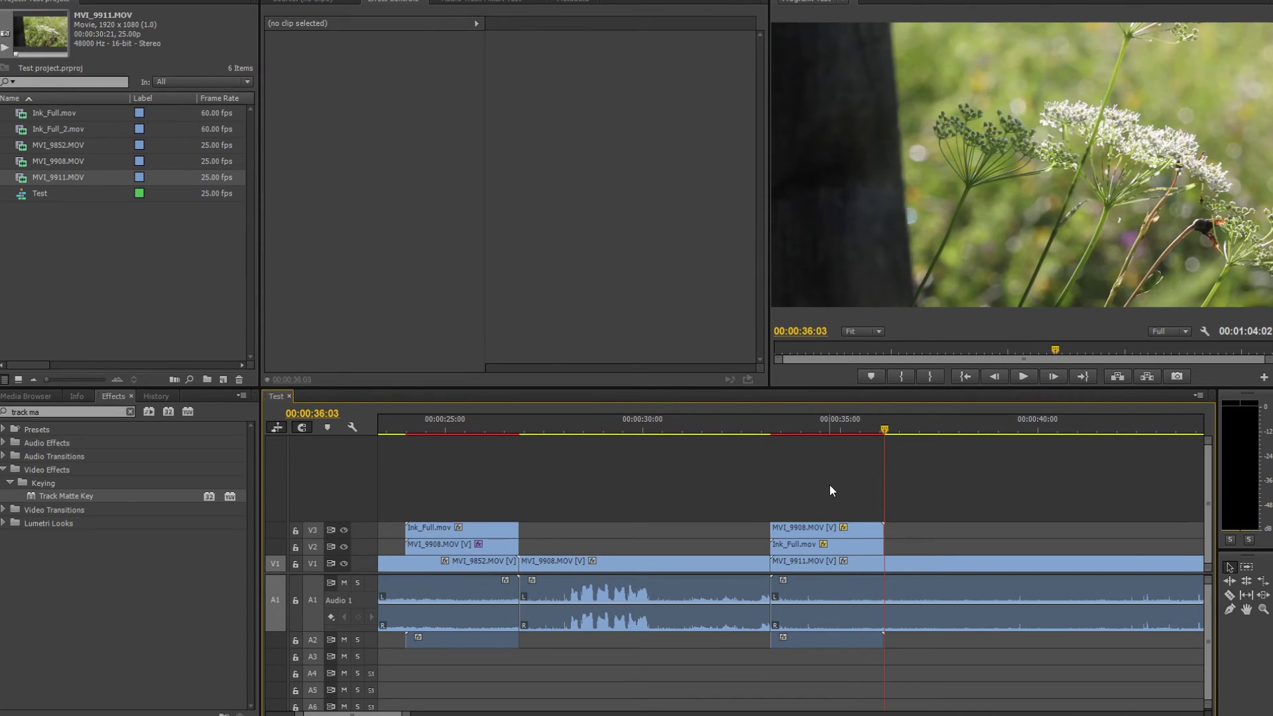
# - Turn off Video 3's output again and park the playhead at 00:00:34:21, where the ink covers the frame
pyautogui.press('Left')
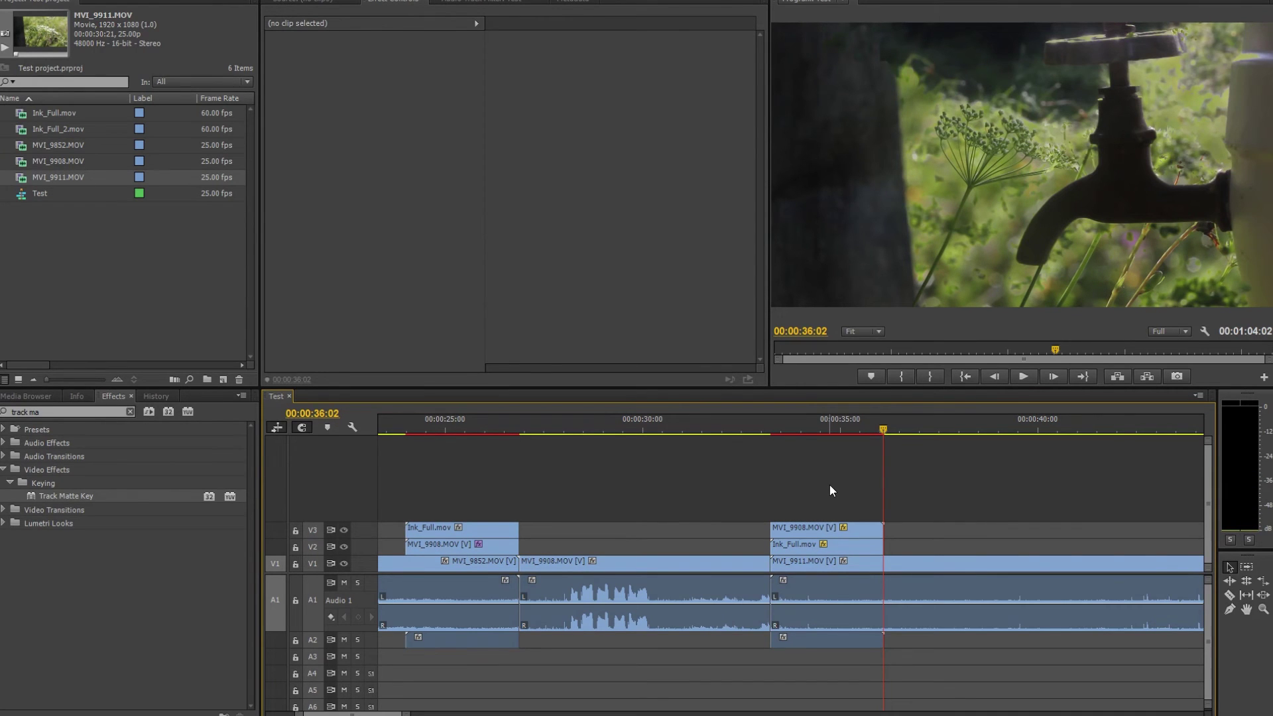
pyautogui.click(833, 427)
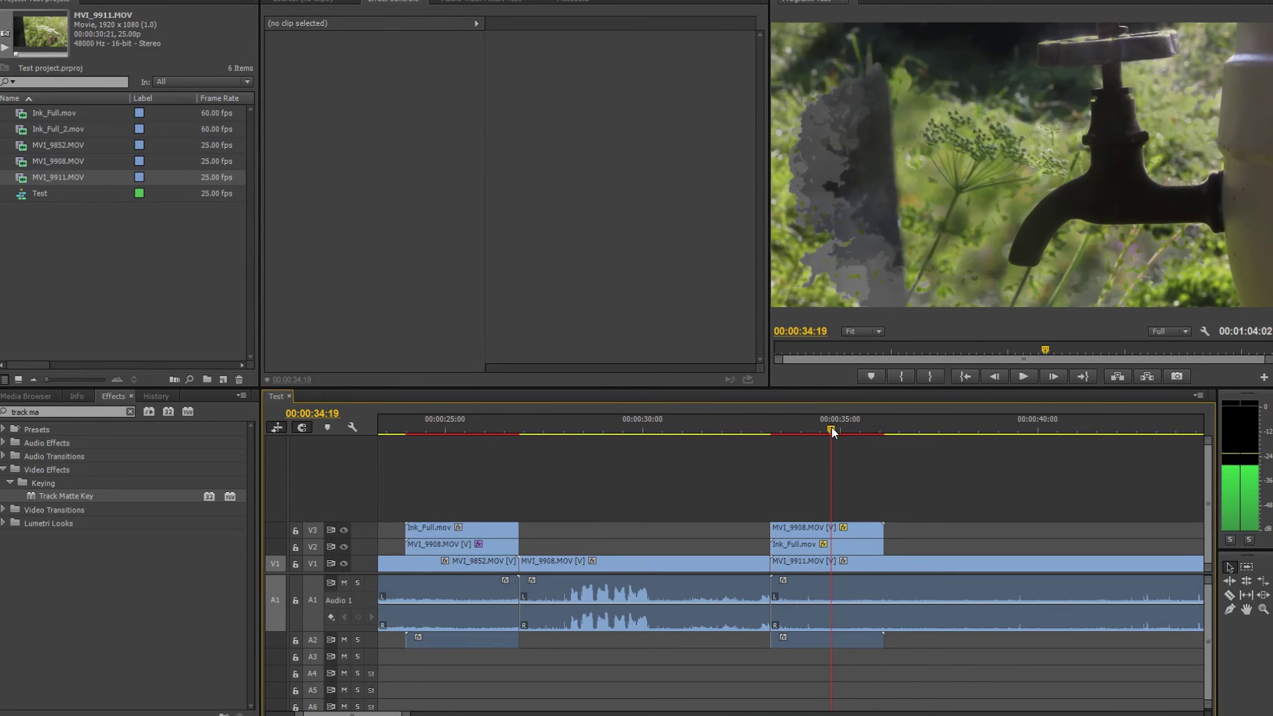
pyautogui.click(344, 530)
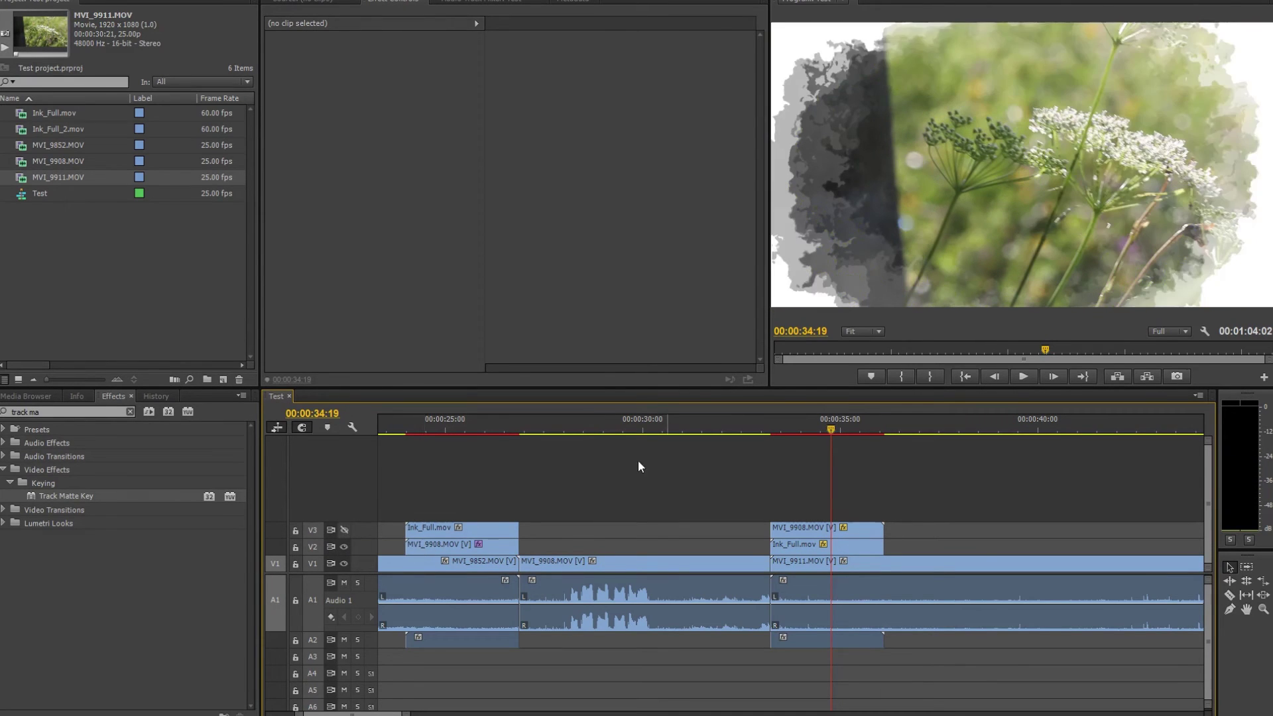
pyautogui.click(833, 429)
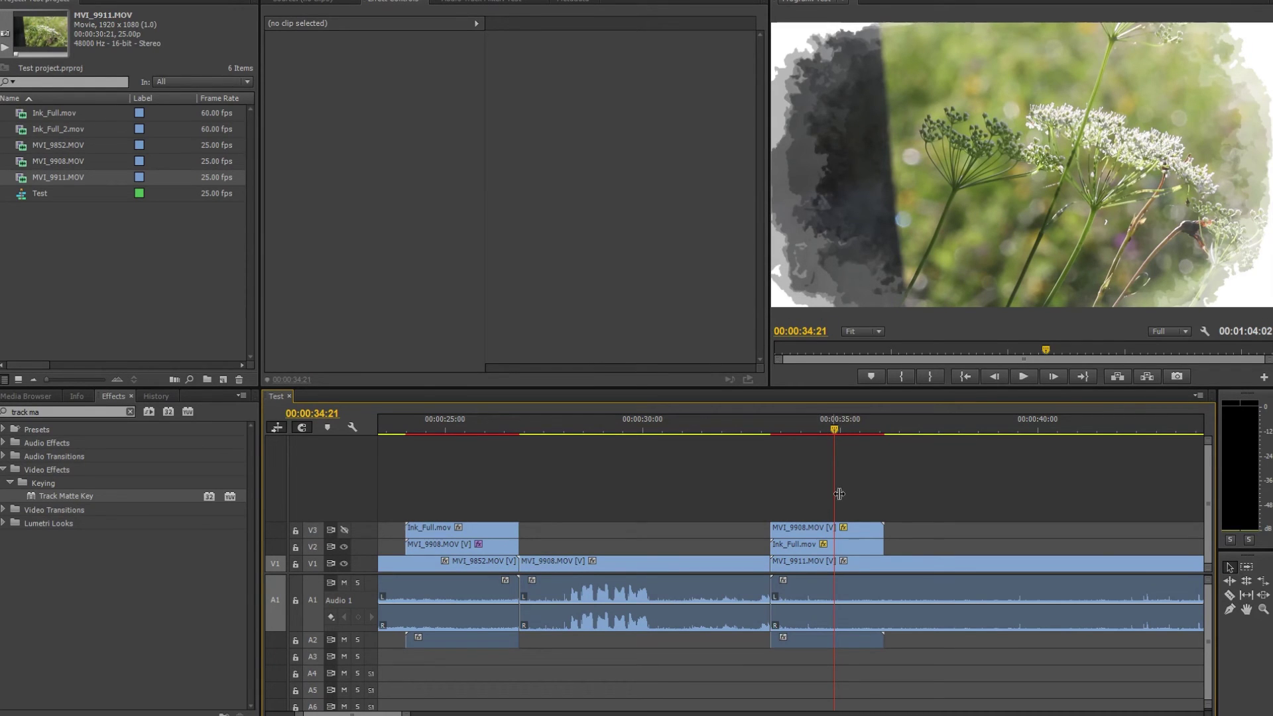
# - Razor the MVI_9908.MOV and Ink_Full.mov clips at 00:00:34:21, then turn Video 3's output back on
pyautogui.press('c')
pyautogui.click(835, 529)
pyautogui.click(835, 546)
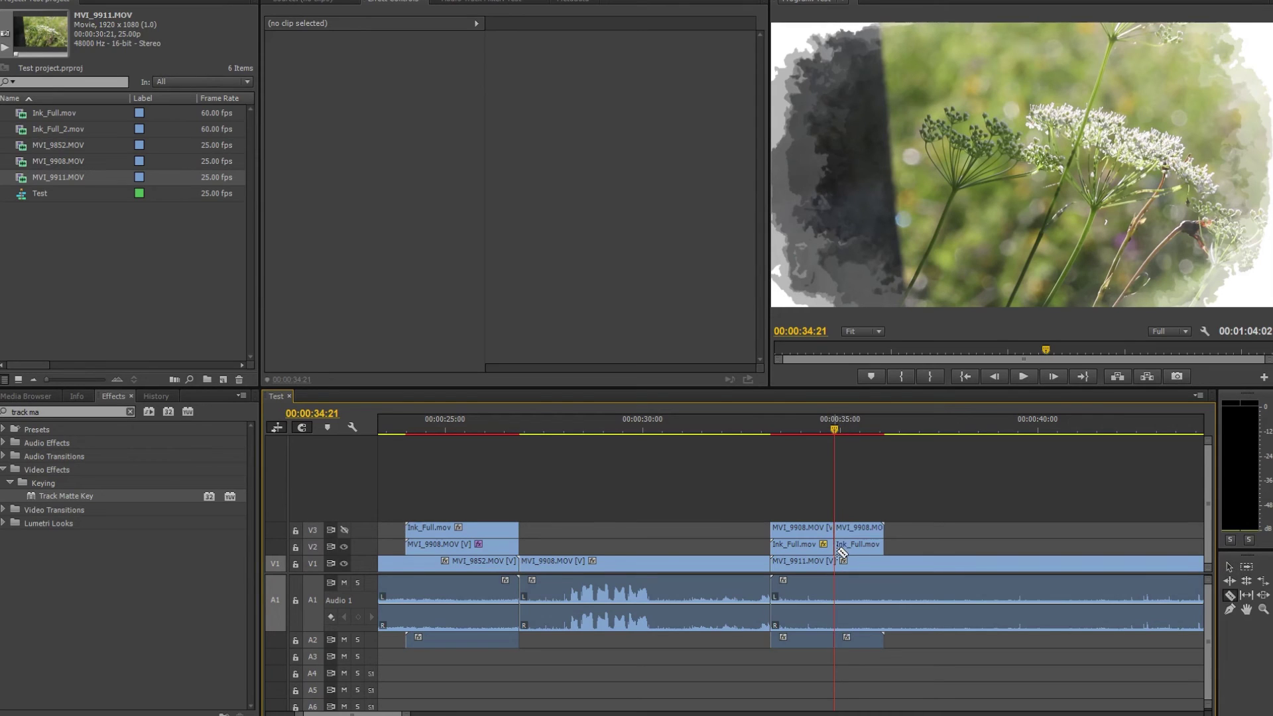
pyautogui.press('v')
pyautogui.click(344, 531)
# - Keyframe the ending Ink_Full.mov piece to 0% opacity at 00:00:36:03
pyautogui.click(859, 528)
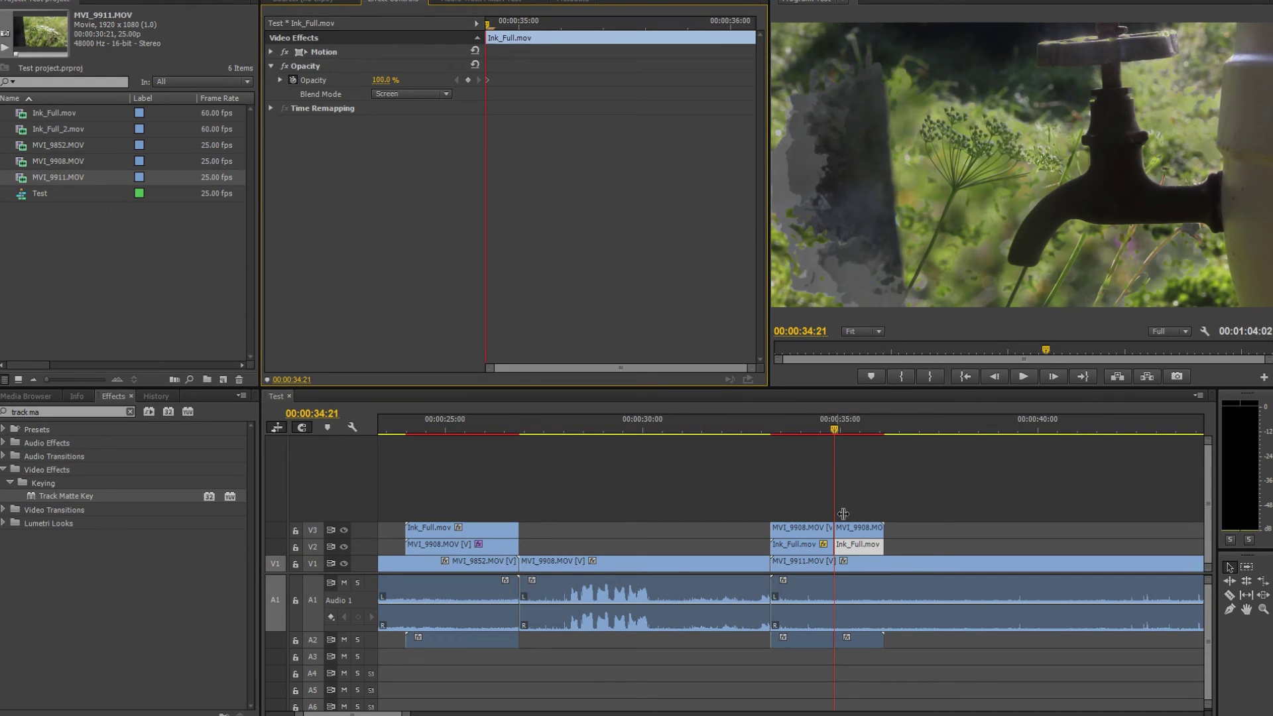
pyautogui.press('Down')
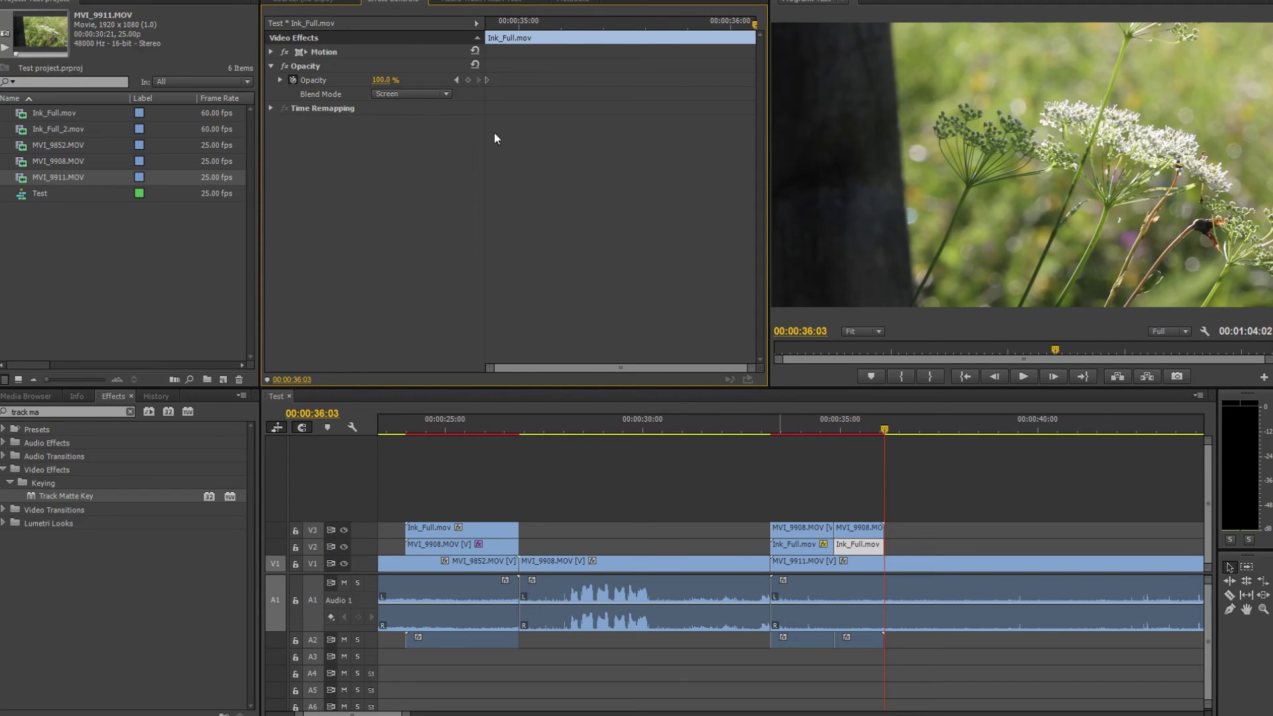
pyautogui.click(388, 81)
pyautogui.write('0')
pyautogui.press('Return')
# - Keyframe the ending MVI_9908.MOV piece to 0% opacity and play back the fade
pyautogui.click(862, 528)
pyautogui.click(383, 81)
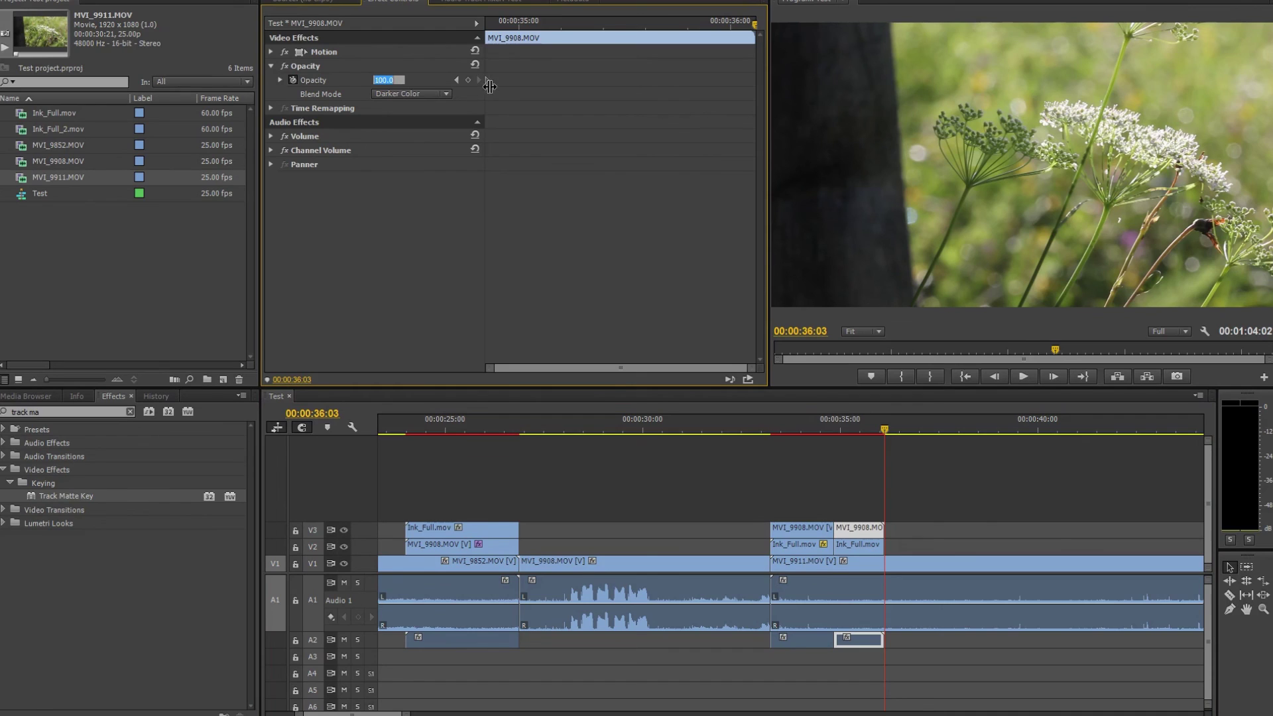
pyautogui.write('0')
pyautogui.press('Return')
pyautogui.press('space')
pyautogui.press('space')
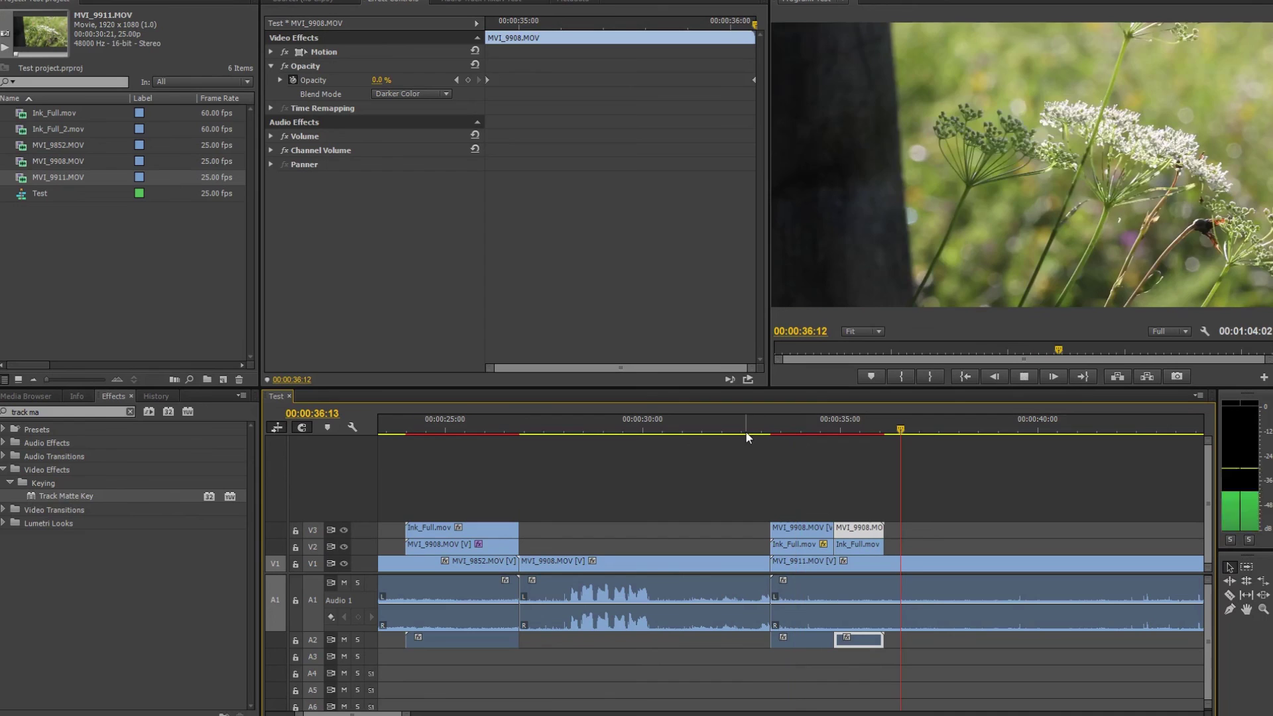
pyautogui.click(748, 432)
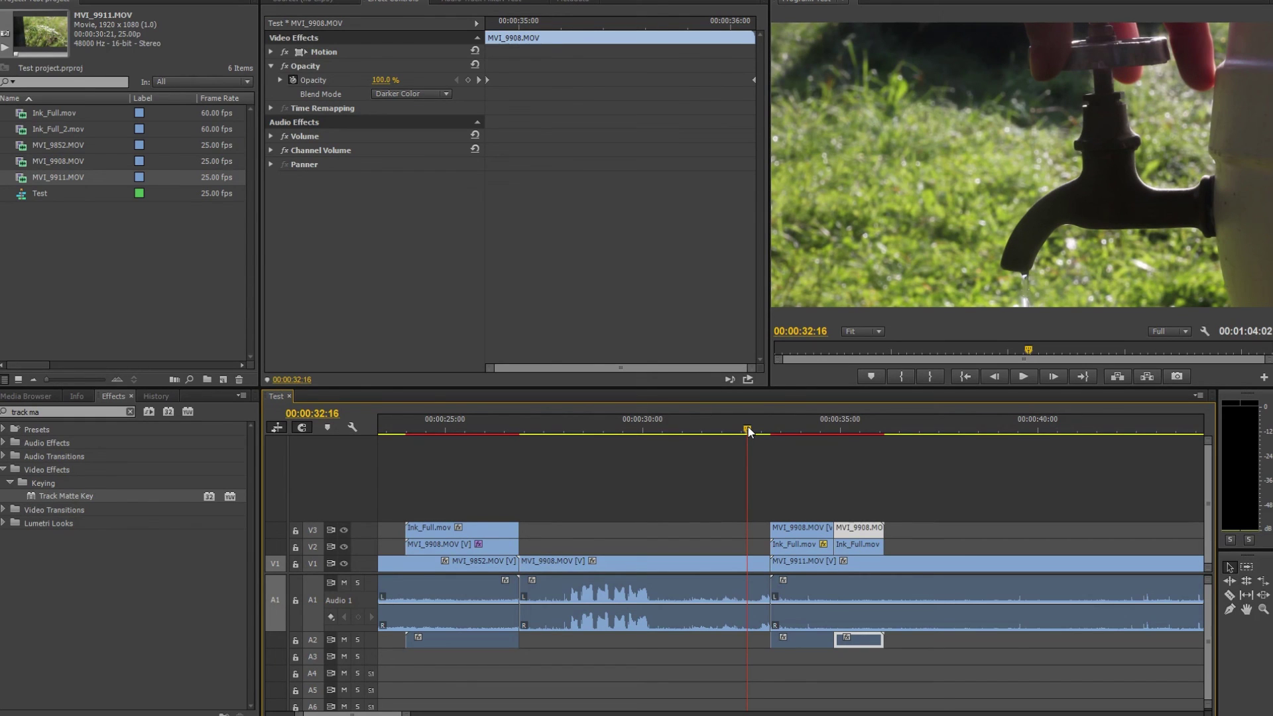
pyautogui.moveTo(750, 431)
pyautogui.mouseDown()
pyautogui.moveTo(733, 431)
pyautogui.moveTo(744, 433)
pyautogui.mouseUp()
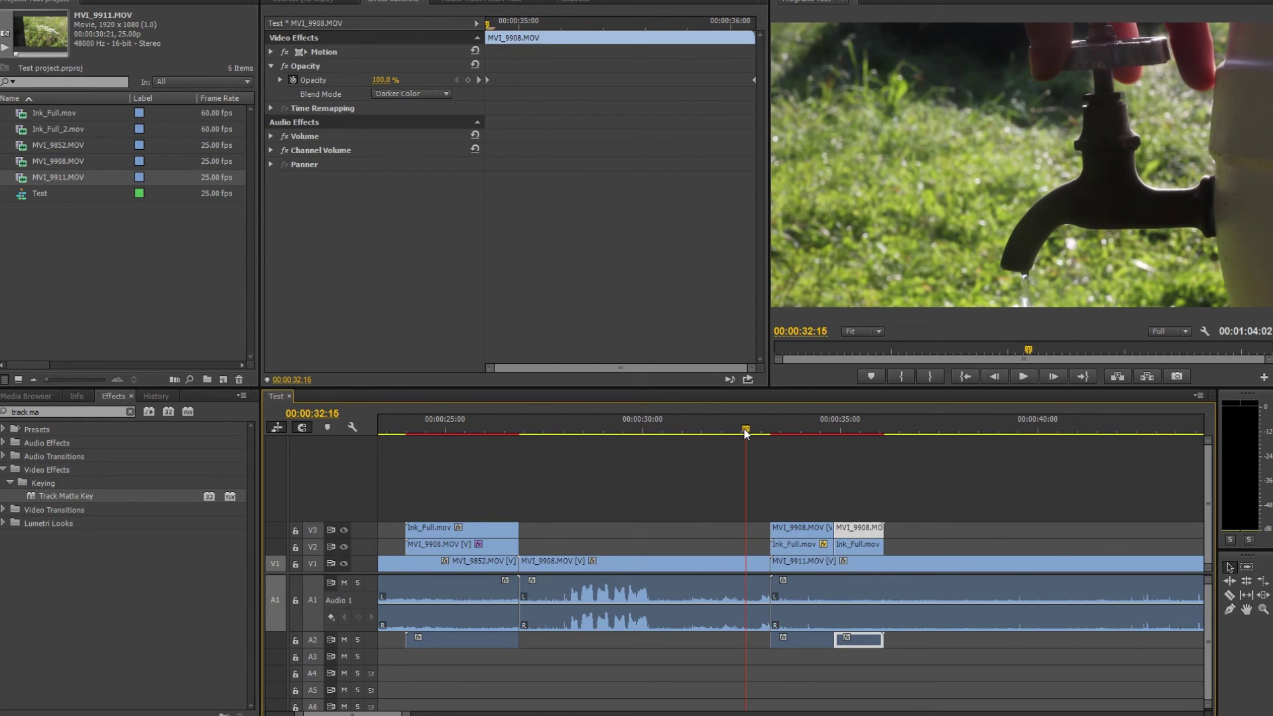